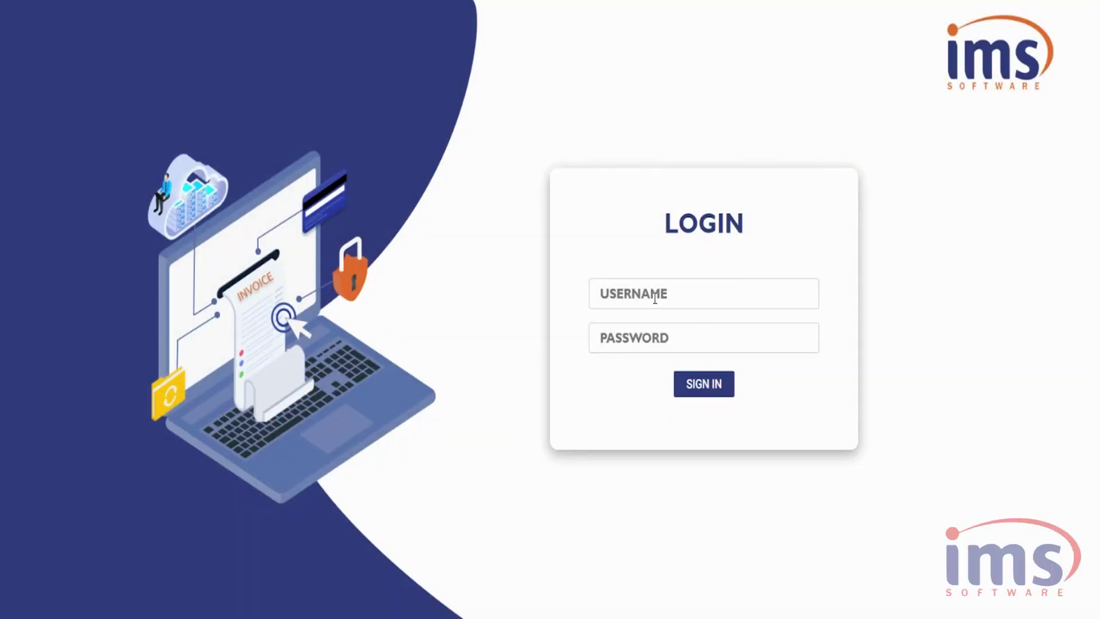
Step: Log in to IMS Software as ADMIN with the administrator password
left_click(653, 296)
type("ADMIN")
key("Tab")
key("Return")
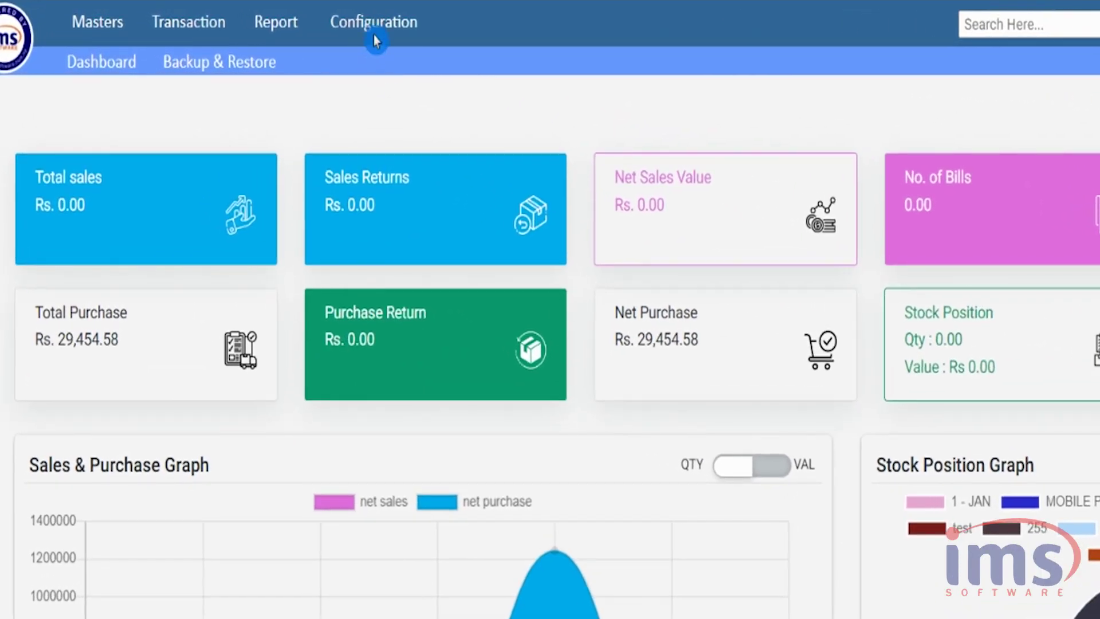
Step: Open the User Profile Master list under Configuration > User Manager and start a new user
left_click(374, 36)
left_click(113, 63)
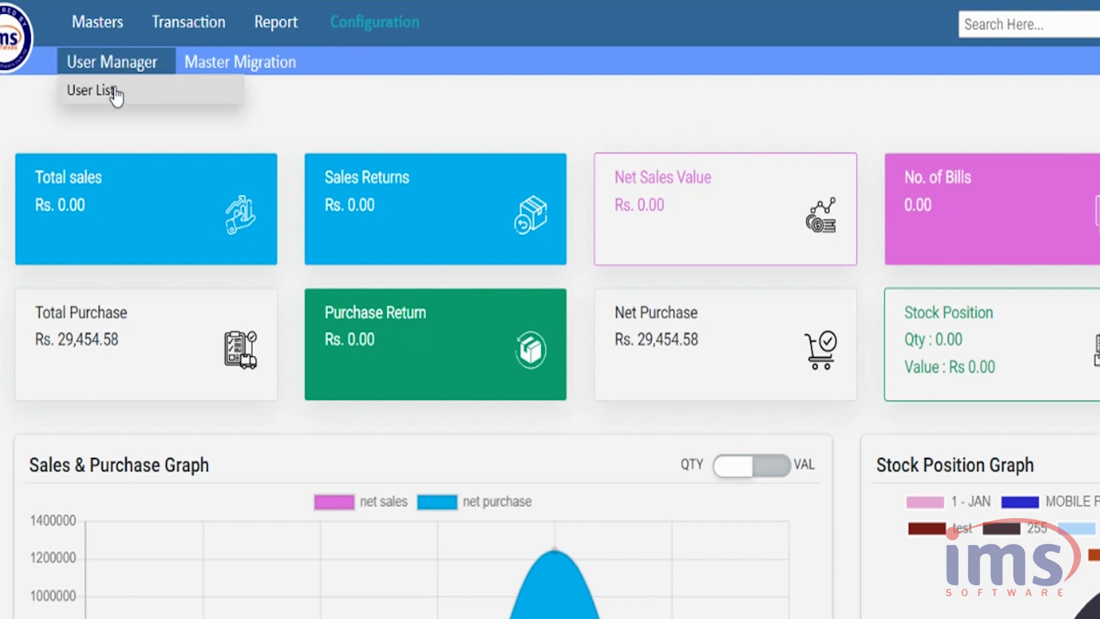
left_click(113, 92)
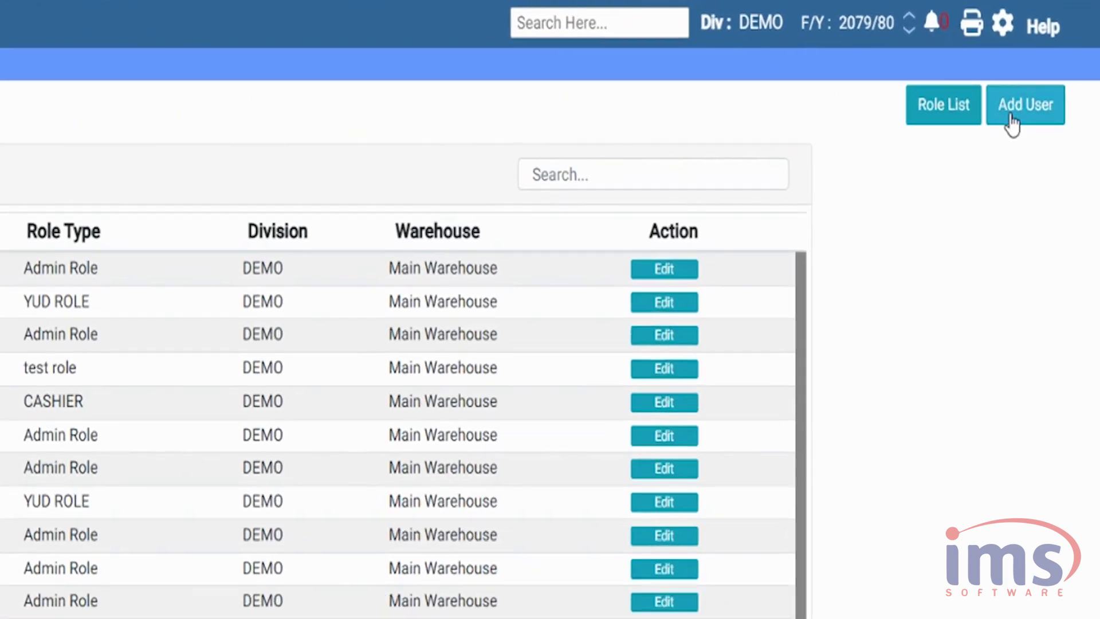
left_click(1011, 117)
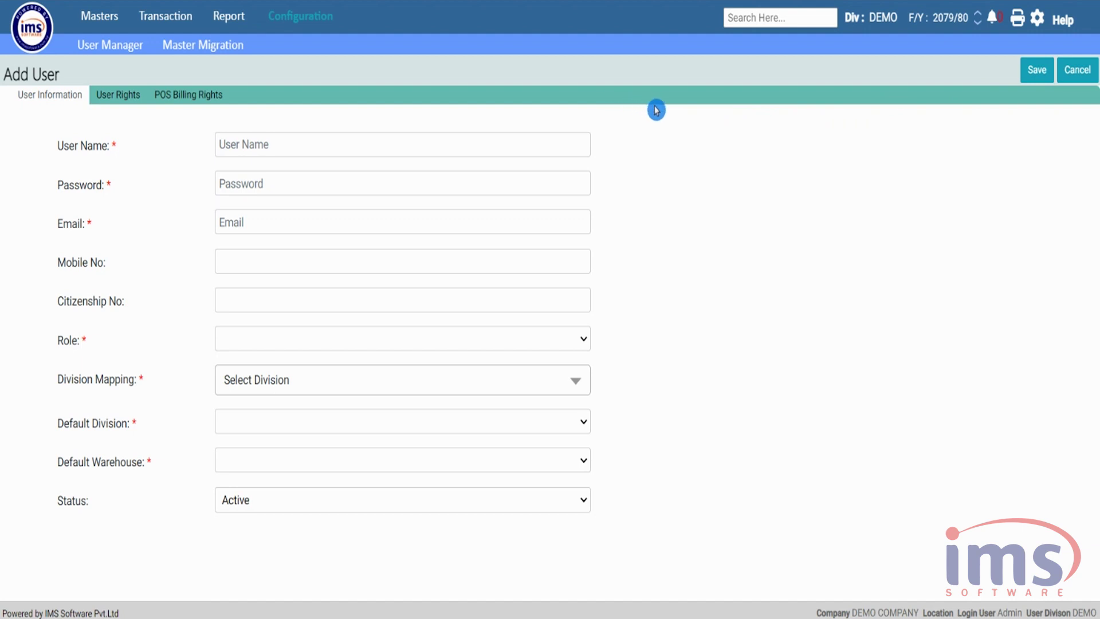
Step: Enter user name SYSTEMUSER with a password and the user's e-mail address
left_click(268, 143)
type("SYSTEMUSER")
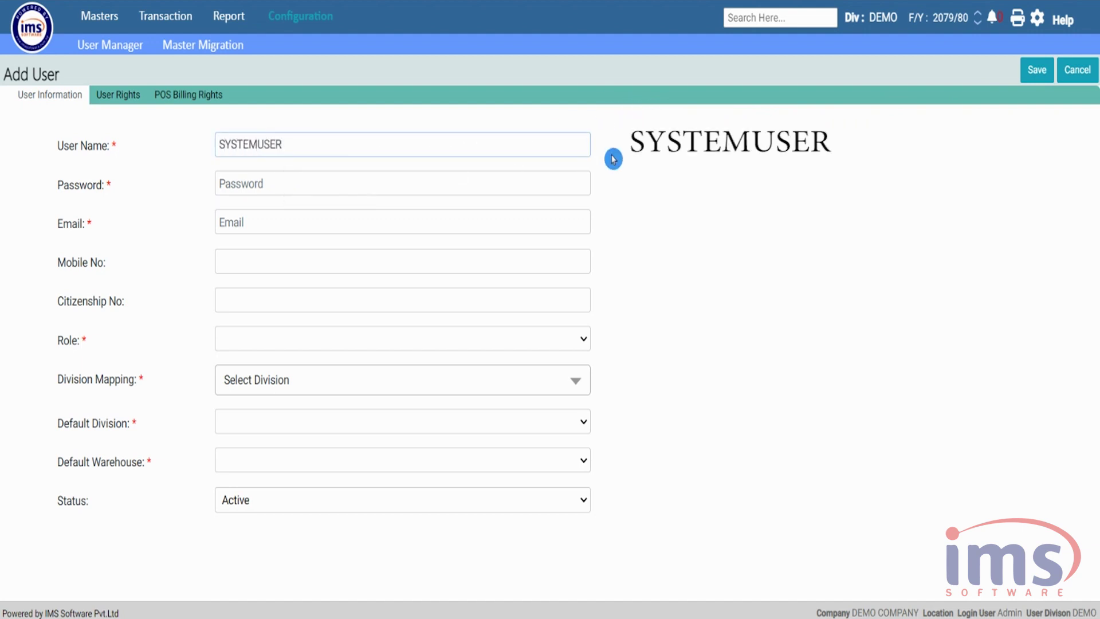
left_click(298, 182)
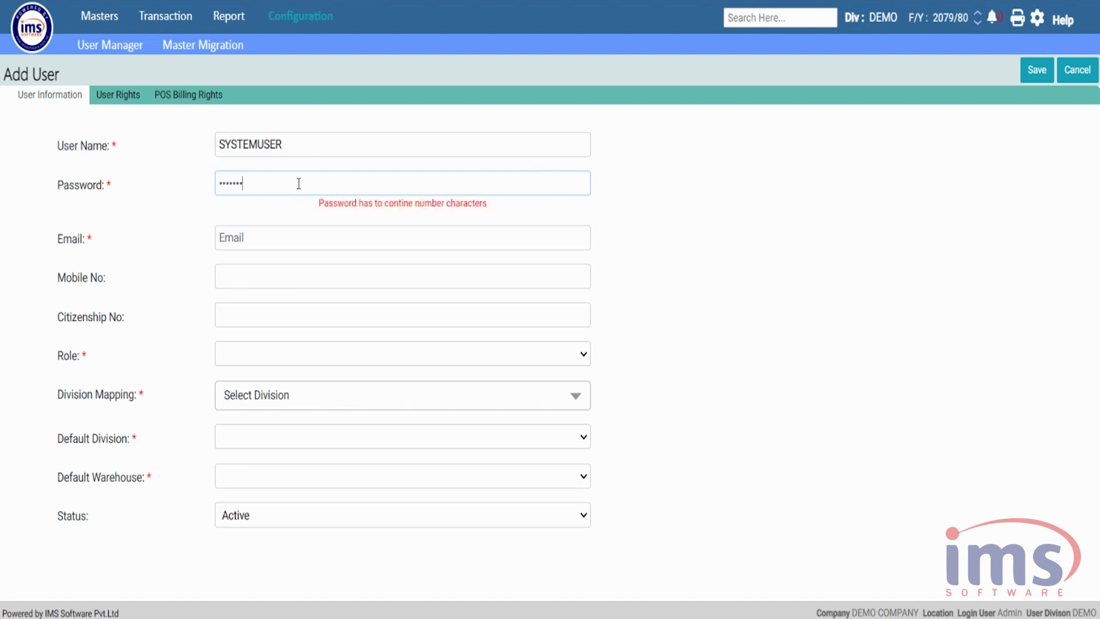
left_click(291, 221)
Step: Assign Admin Role, map divisions, and default to Pokhara Branch and Main Warehouse
left_click(298, 338)
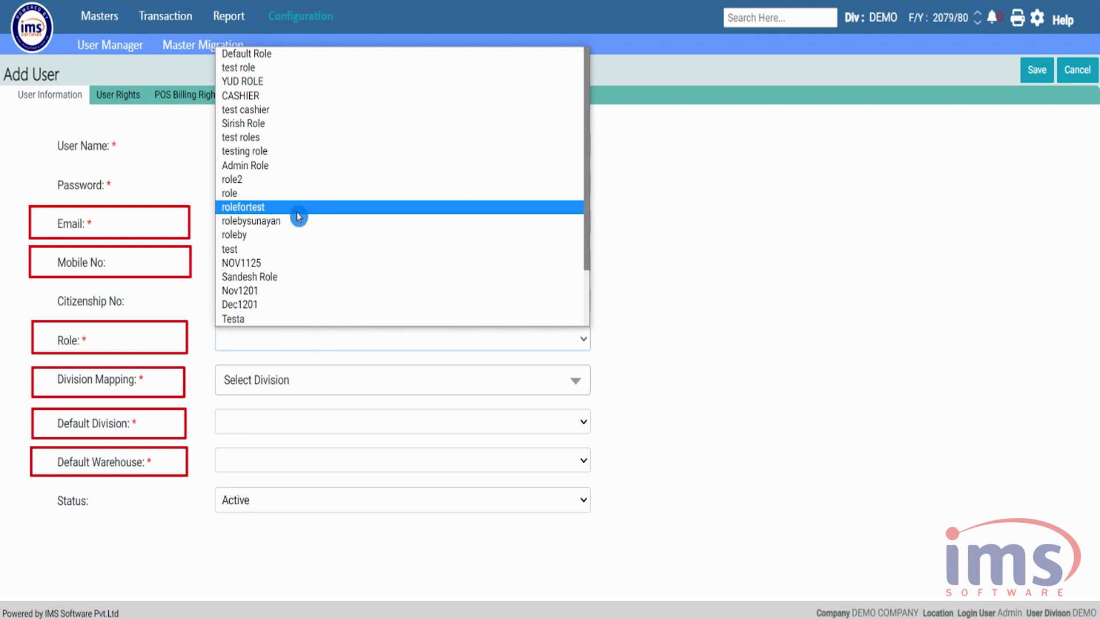
left_click(270, 182)
left_click(401, 379)
left_click(258, 422)
left_click(520, 435)
left_click(246, 456)
left_click(363, 478)
left_click(358, 376)
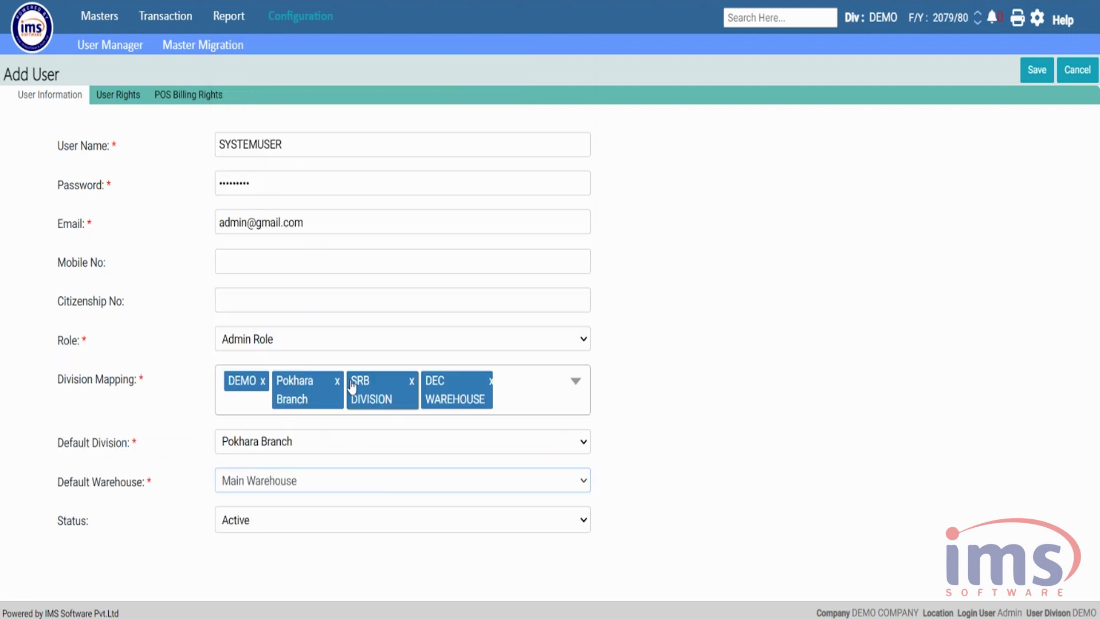
Step: Save the user and dismiss the 'username already exists' error
left_click(1037, 70)
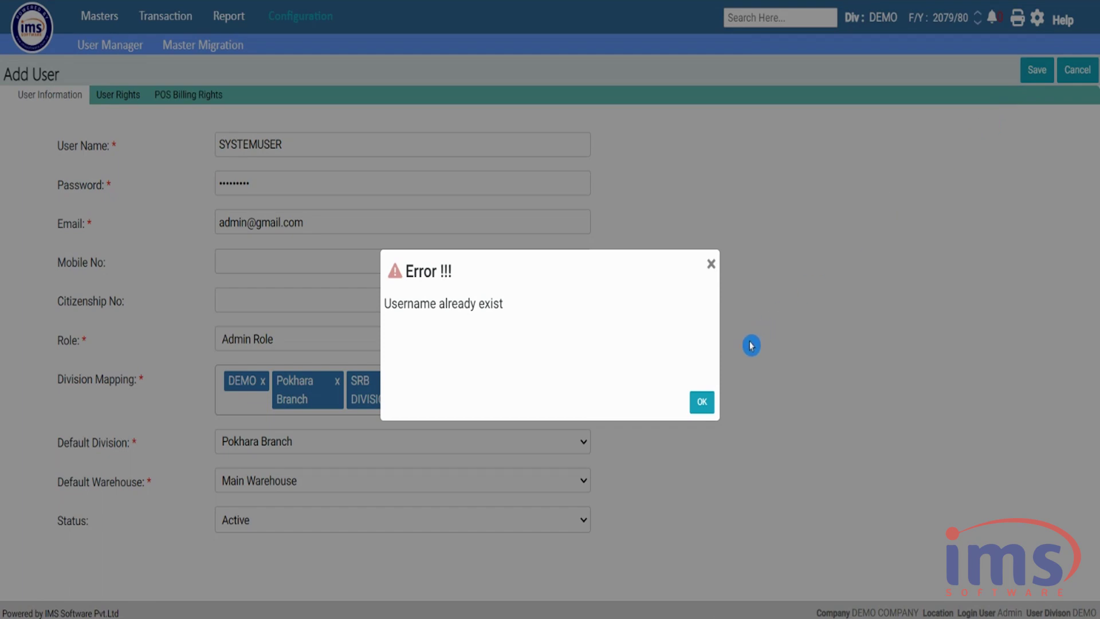
left_click(702, 401)
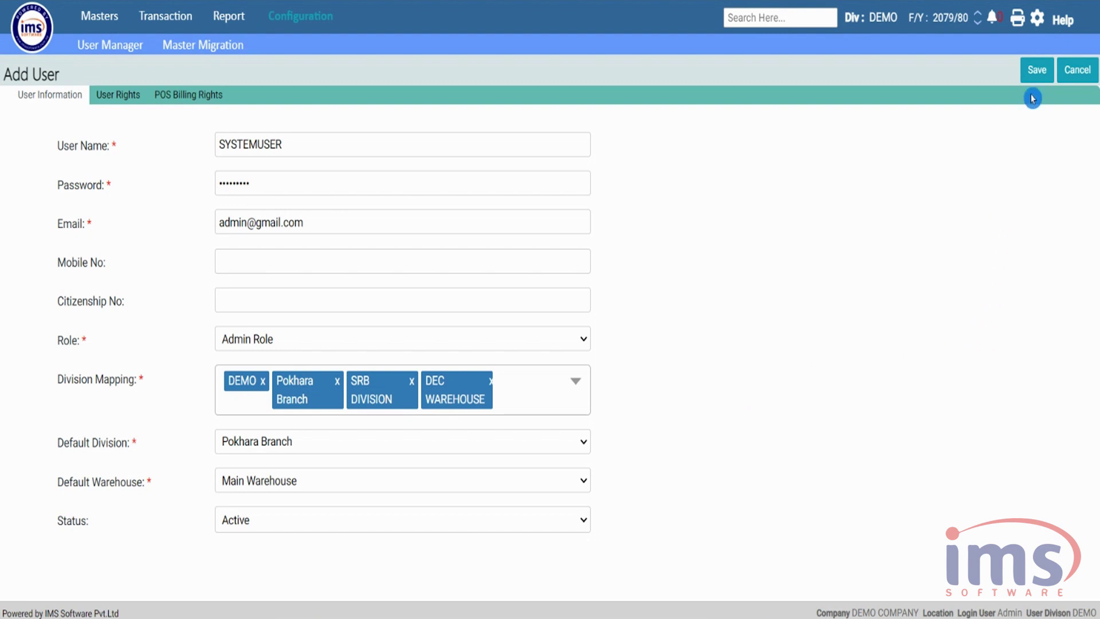
left_click(1038, 19)
Step: Sign out, log back in as SYSTEMUSERs, and open System Configuration's Print File Setup
left_click(1037, 37)
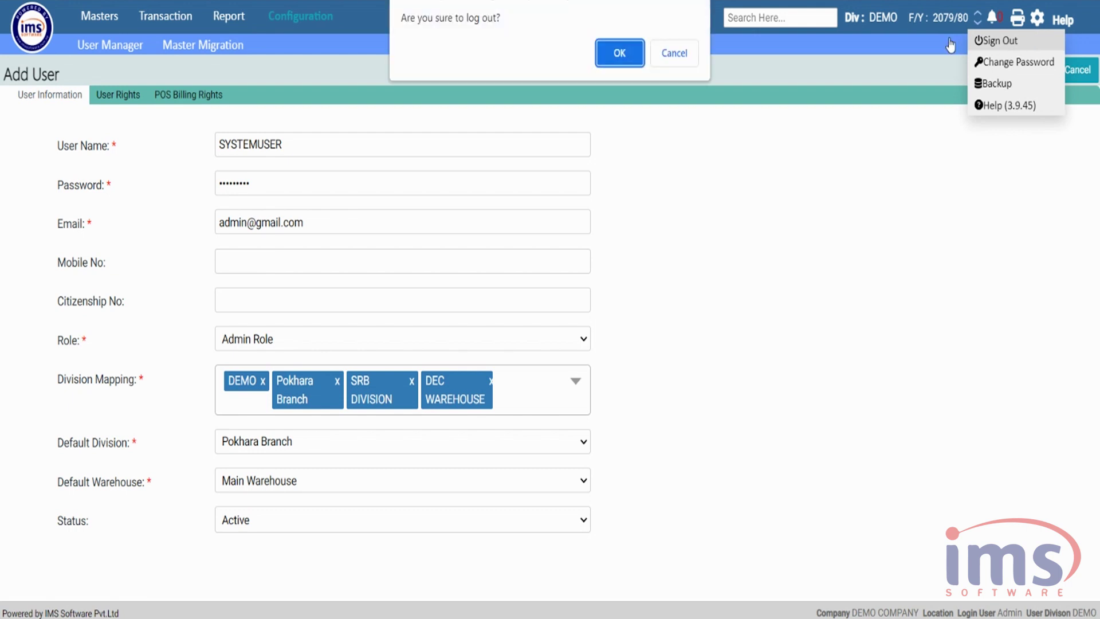
left_click(618, 63)
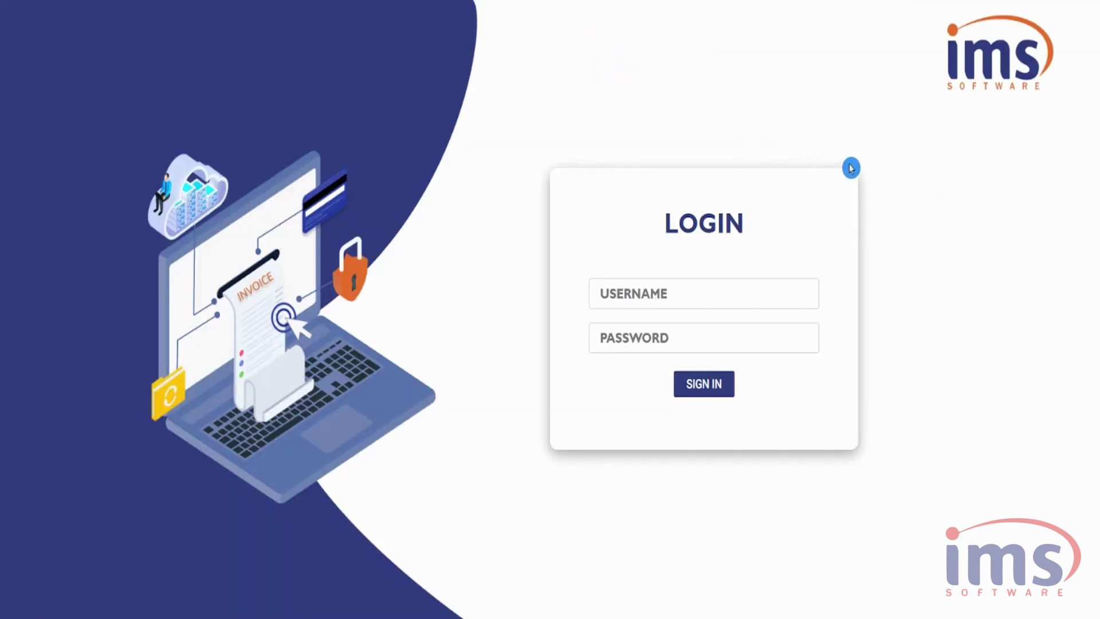
left_click(695, 282)
type("SYS")
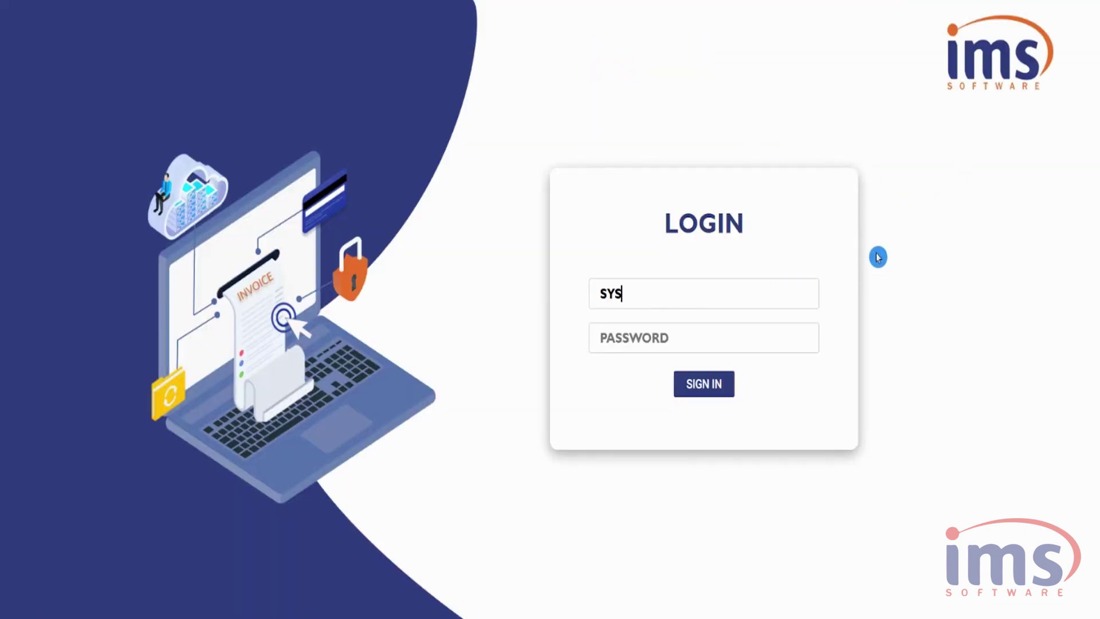
type("TEMUSERs")
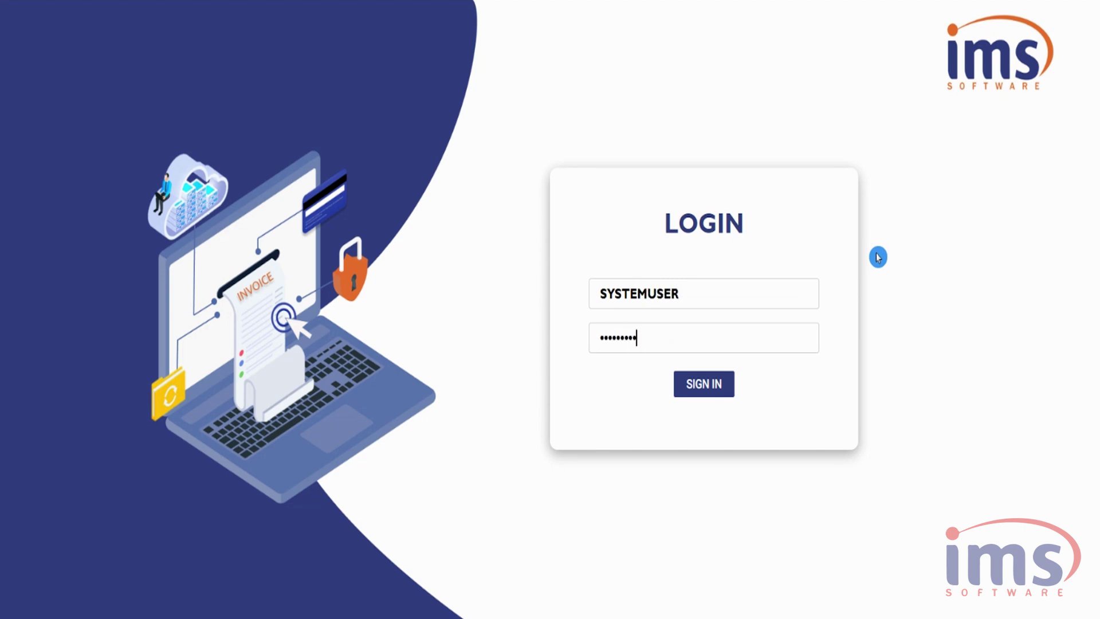
key("Return")
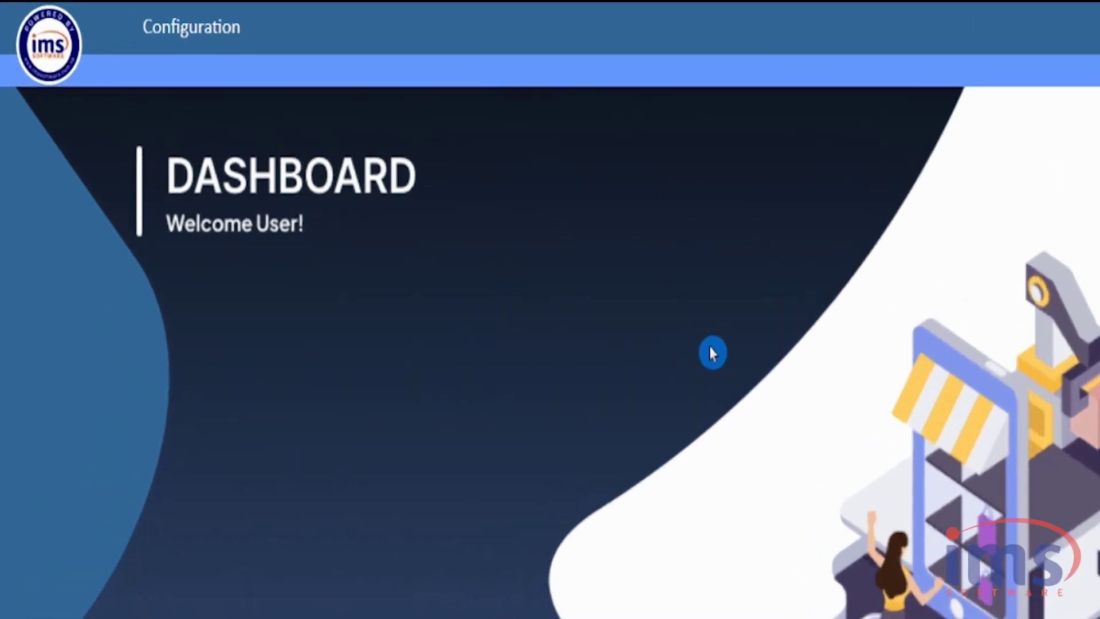
left_click(216, 36)
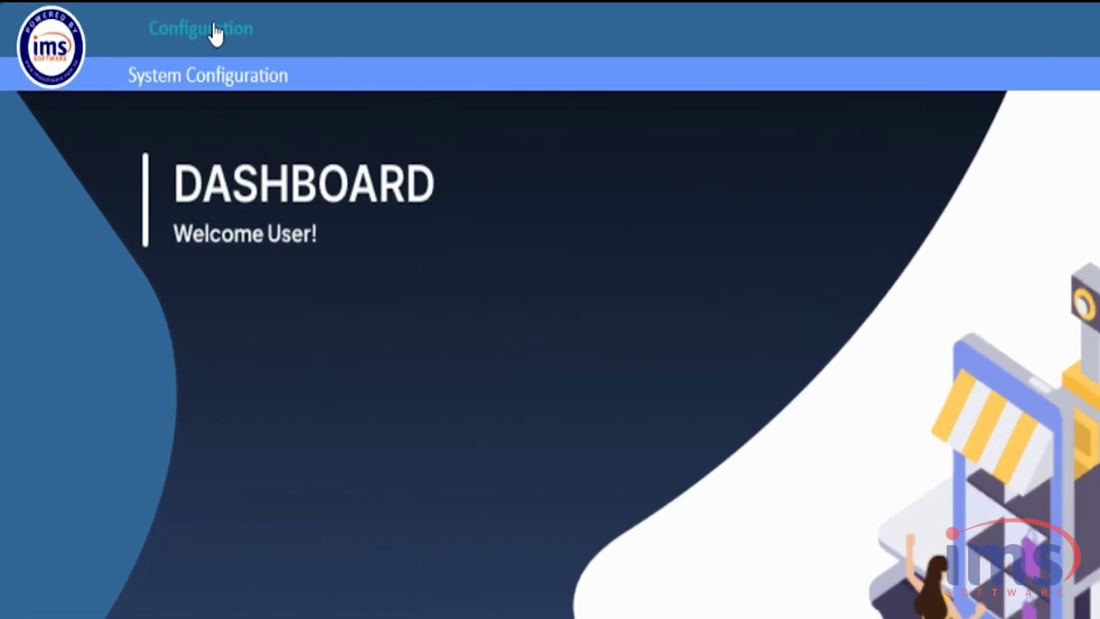
left_click(232, 80)
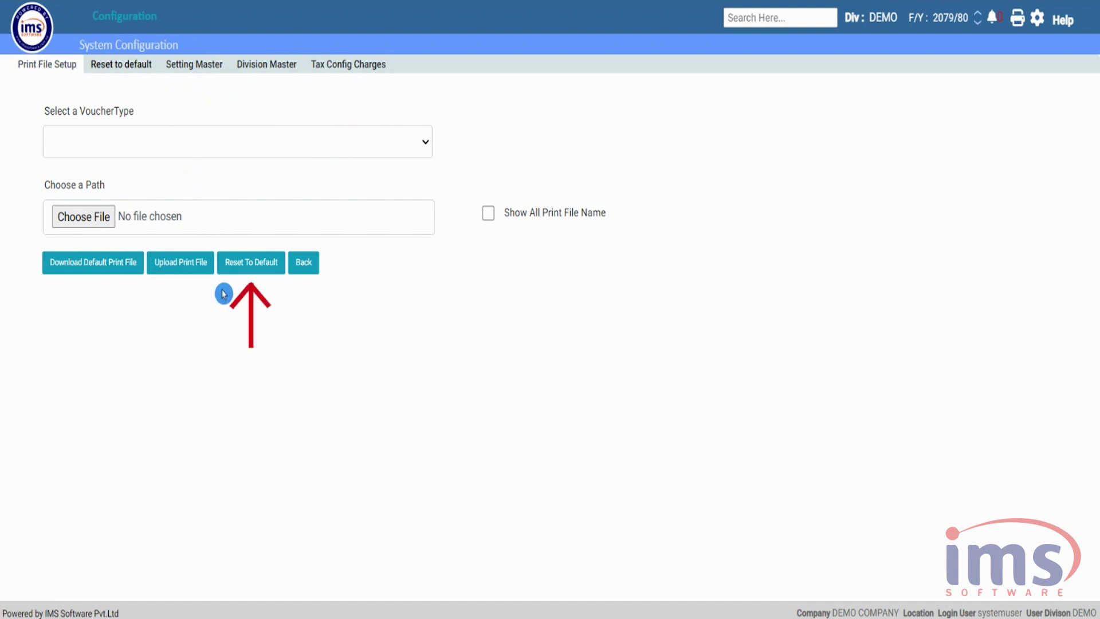
Step: Reset the print files to default, authorising with the OTP PIN
left_click(253, 275)
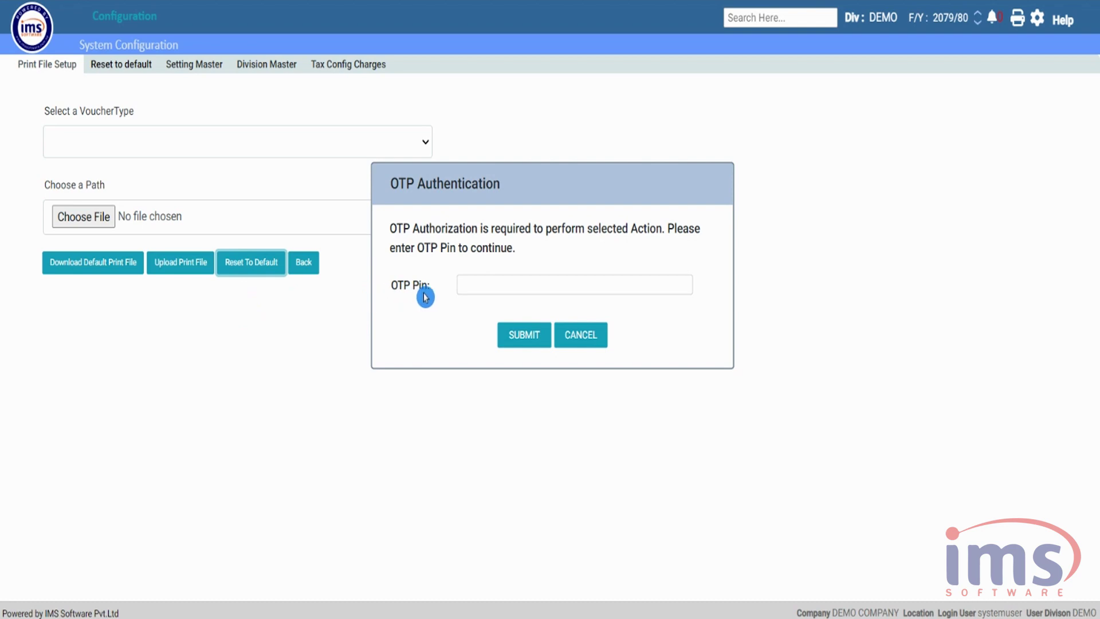
left_click(476, 282)
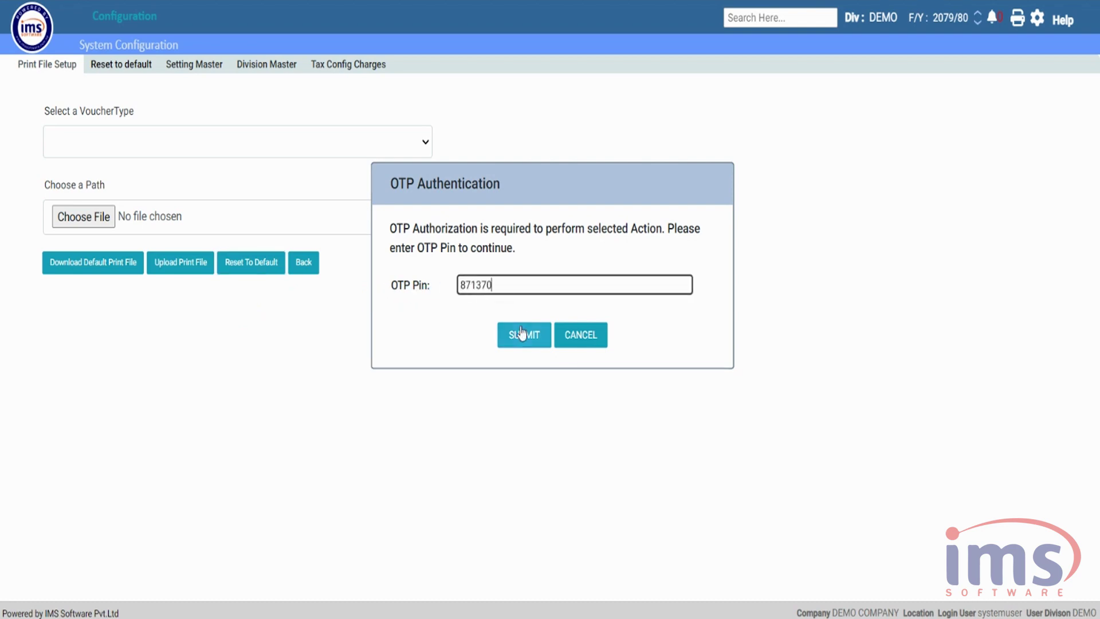
left_click(522, 335)
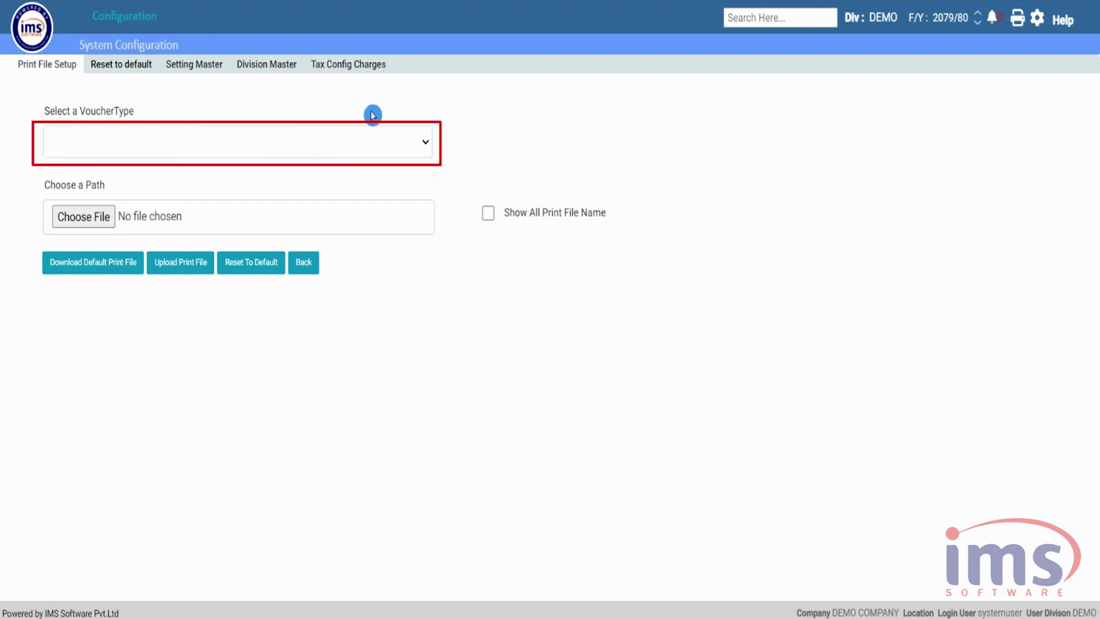
Step: Choose voucher type PROFORMA INVOICE and download its default print file Proformainvoice.ims
left_click(425, 141)
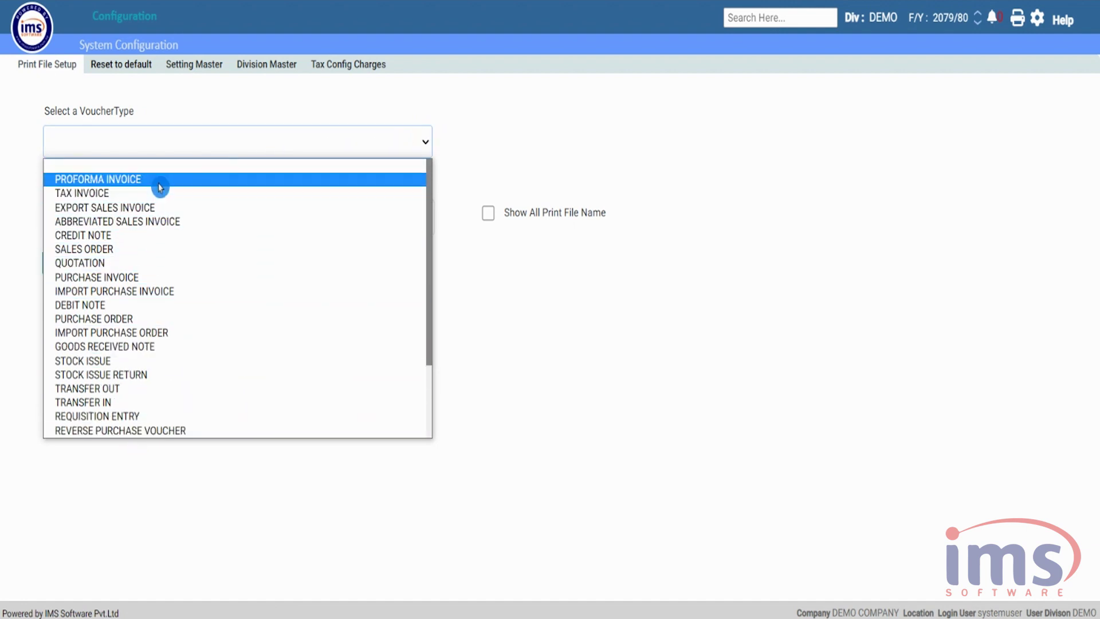
left_click(332, 182)
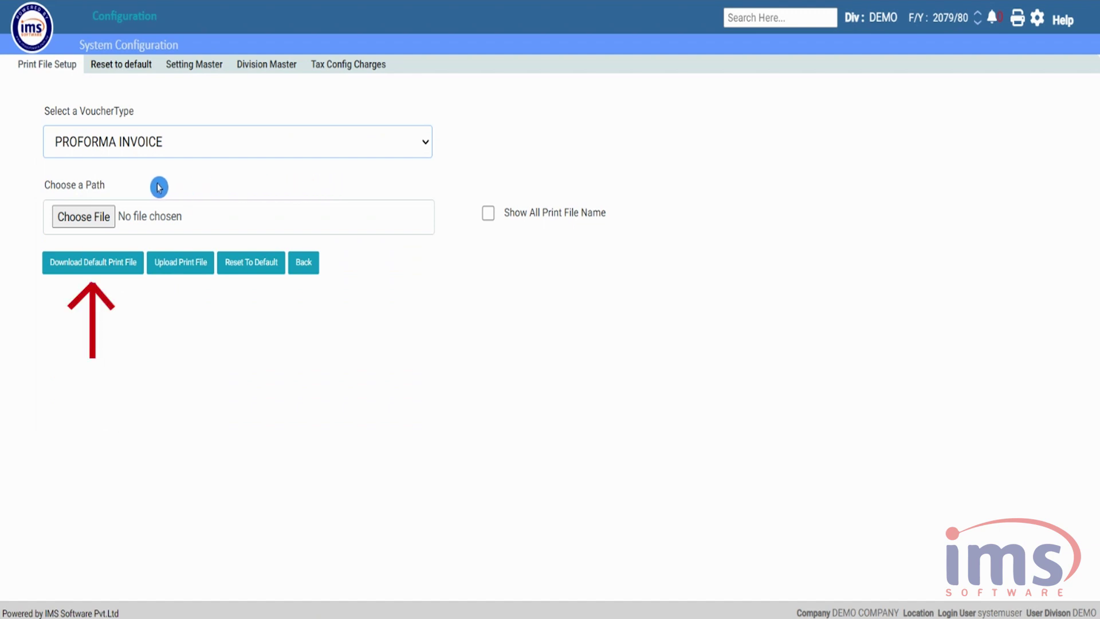
left_click(109, 264)
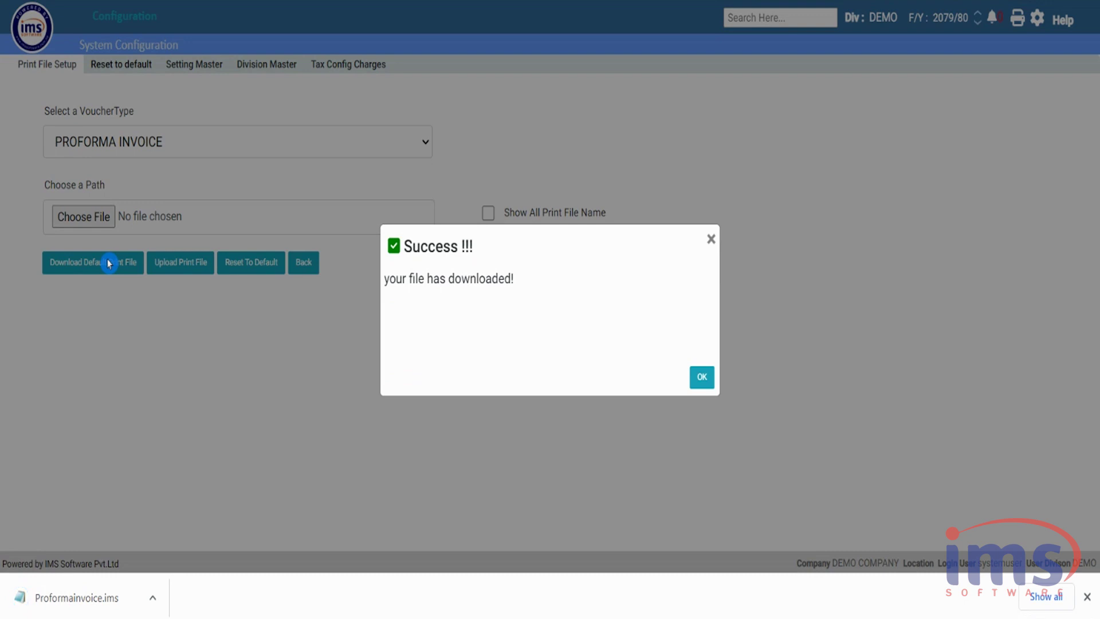
left_click(109, 264)
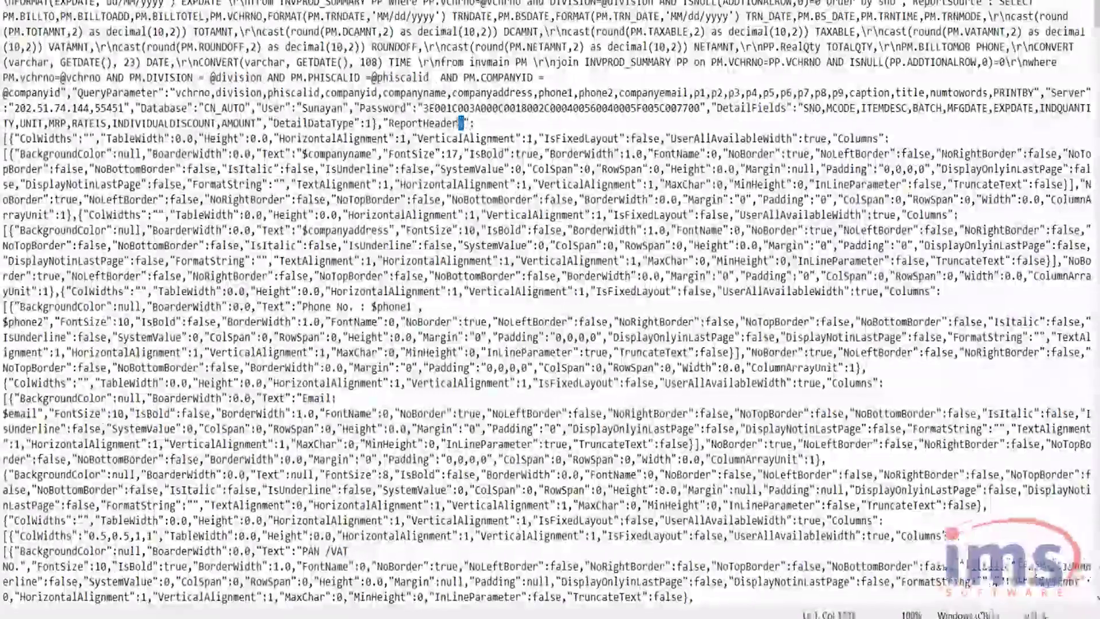
left_click_drag(460, 122, 390, 125)
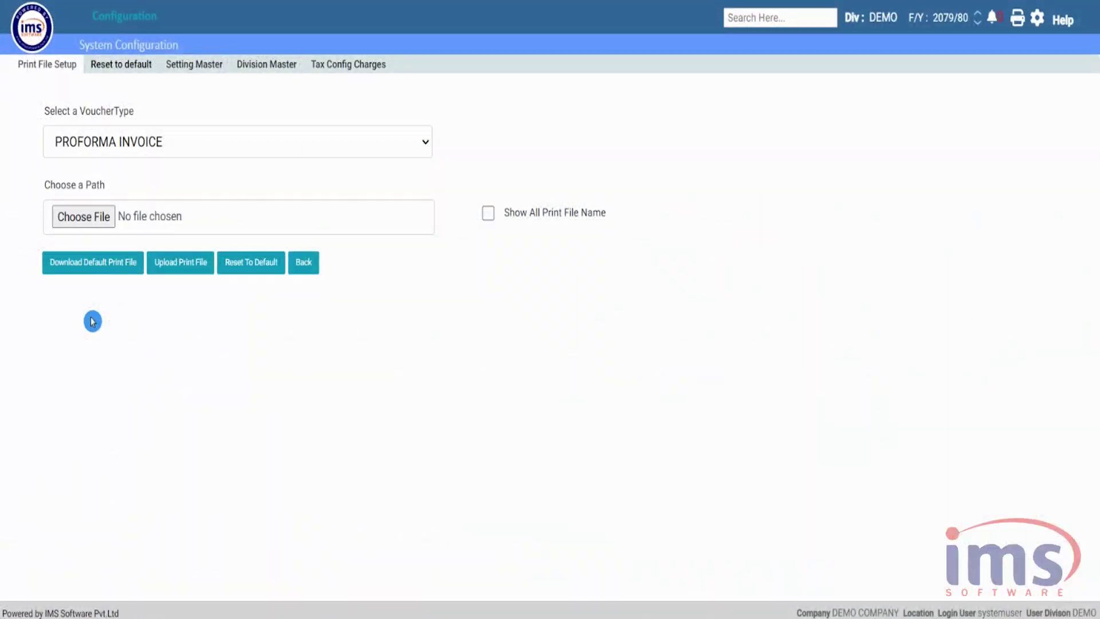
Step: Select Proformainvoice.ims as the print file to upload
left_click(98, 221)
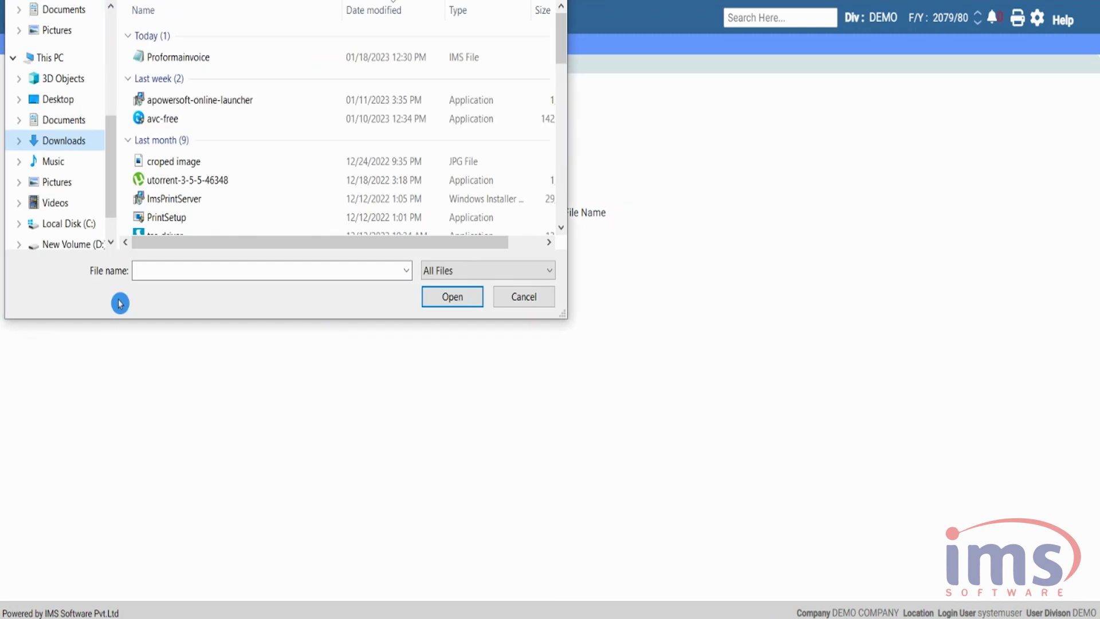
left_click(136, 56)
left_click(433, 297)
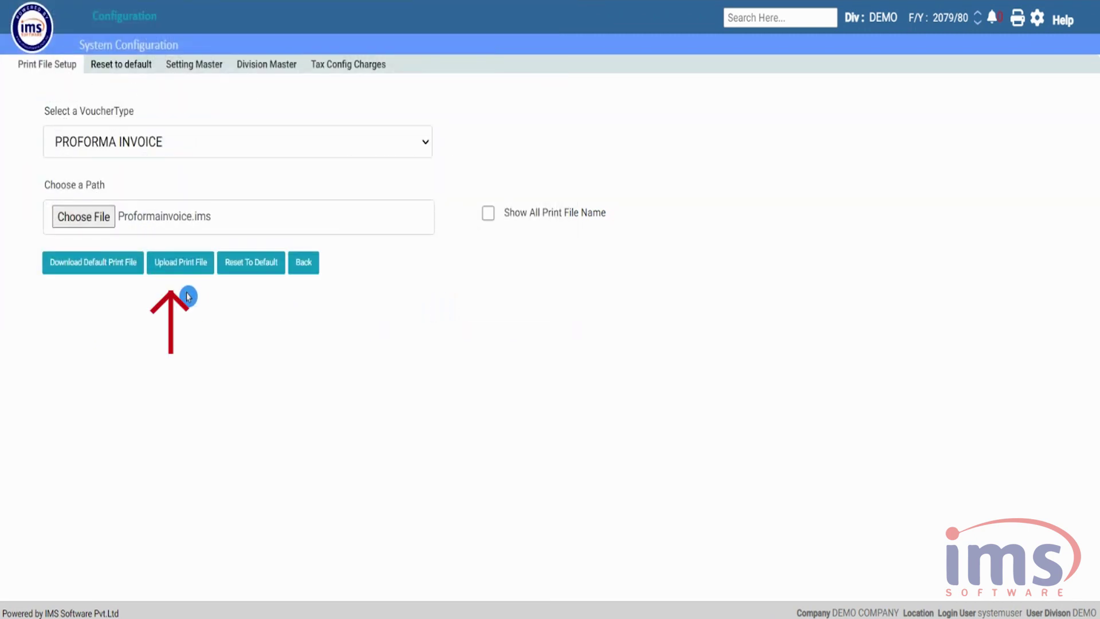
Step: Upload the print file, authorising with the OTP PIN, and acknowledge success
left_click(188, 274)
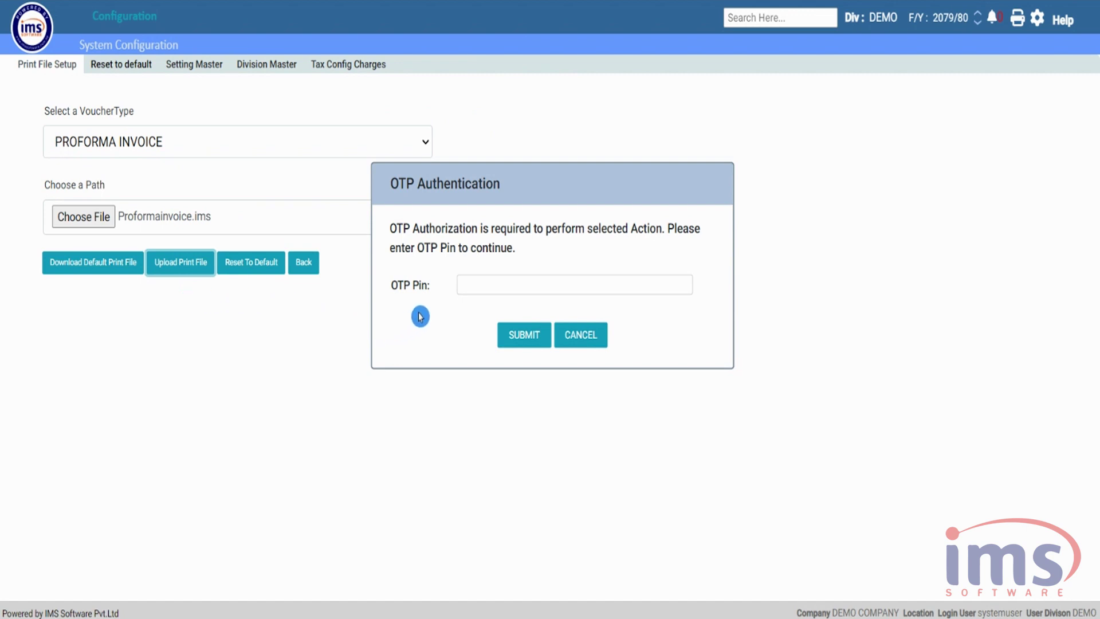
left_click(466, 284)
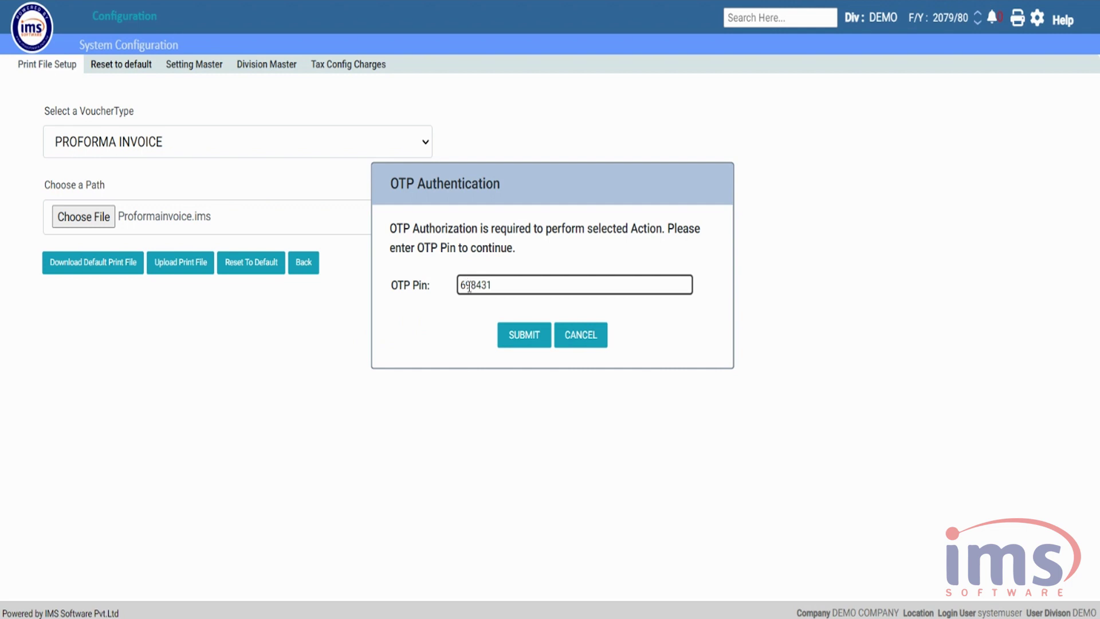
left_click(511, 339)
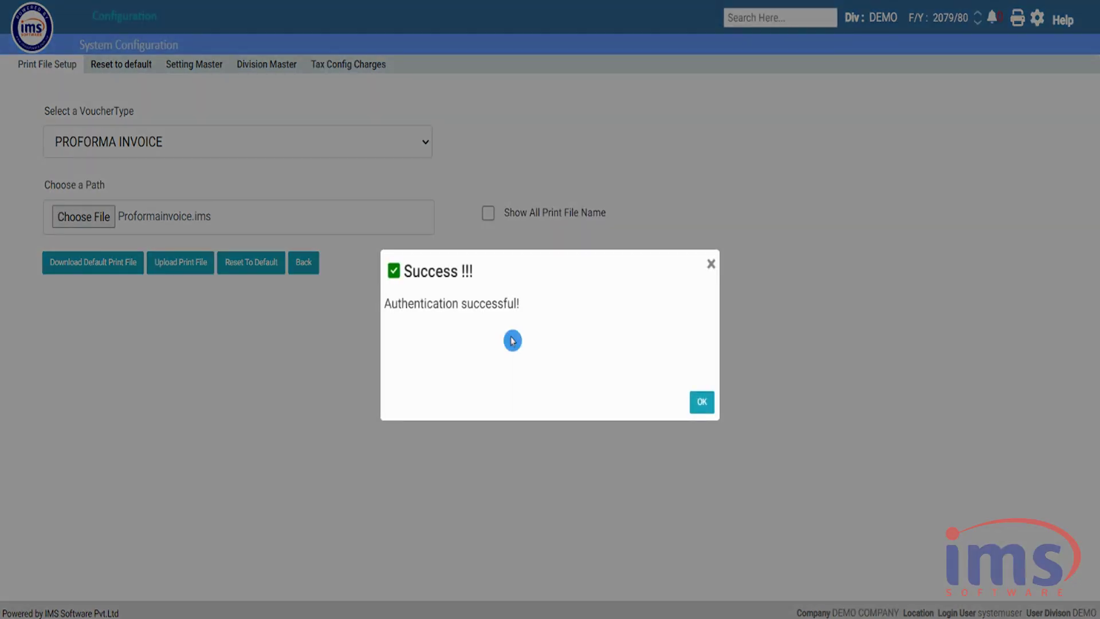
left_click(314, 317)
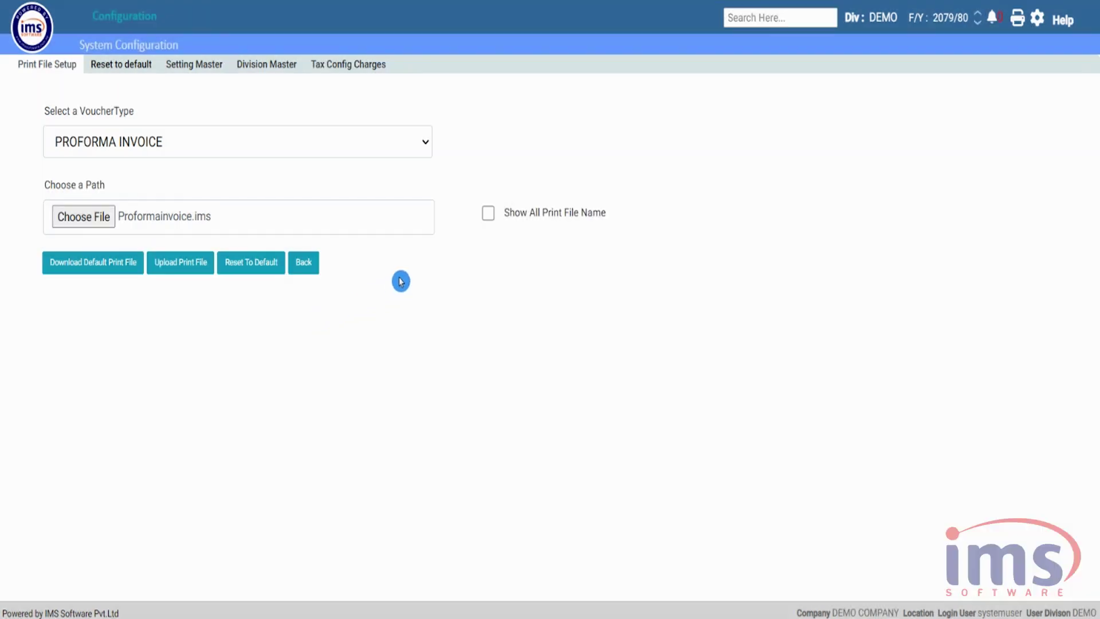
left_click(488, 218)
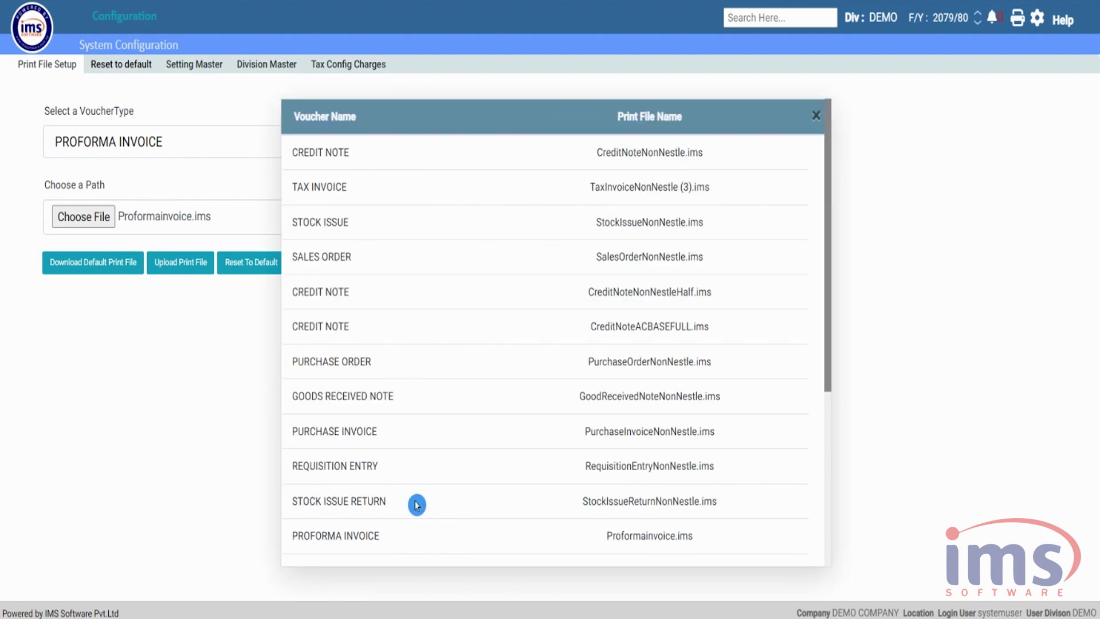
scroll(637, 220, "down", 1)
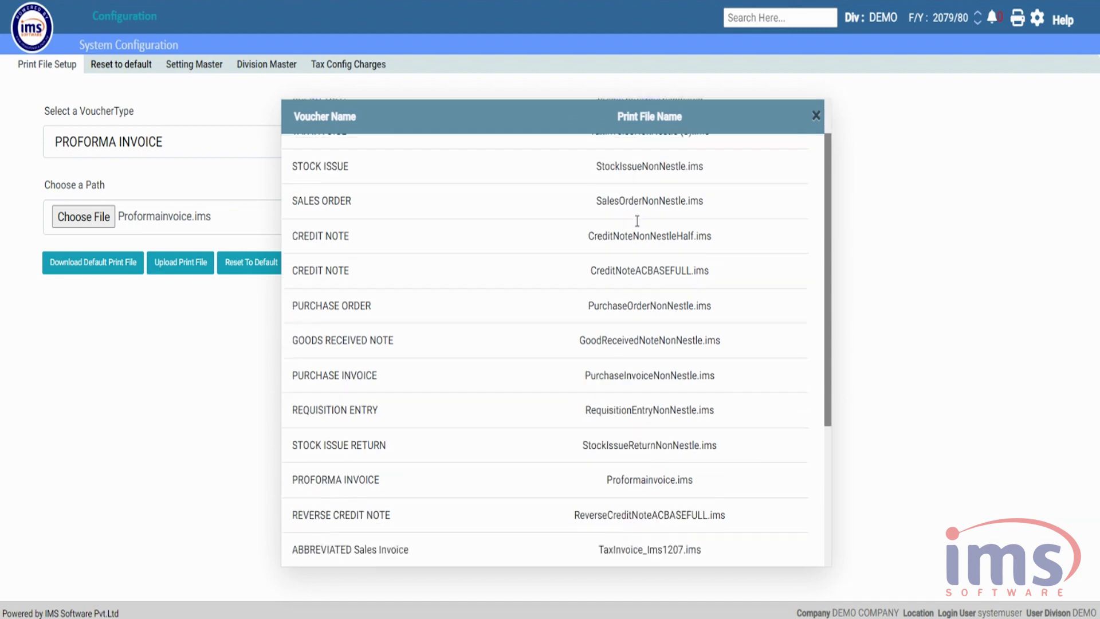
scroll(637, 221, "down", 4)
scroll(638, 220, "up", 4)
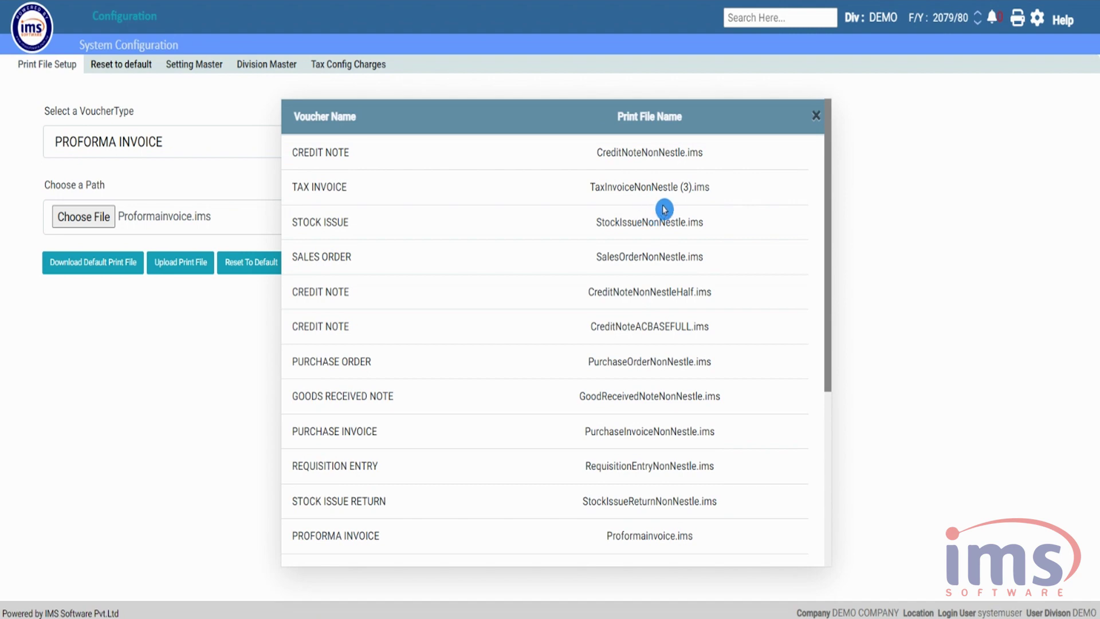
left_click(815, 116)
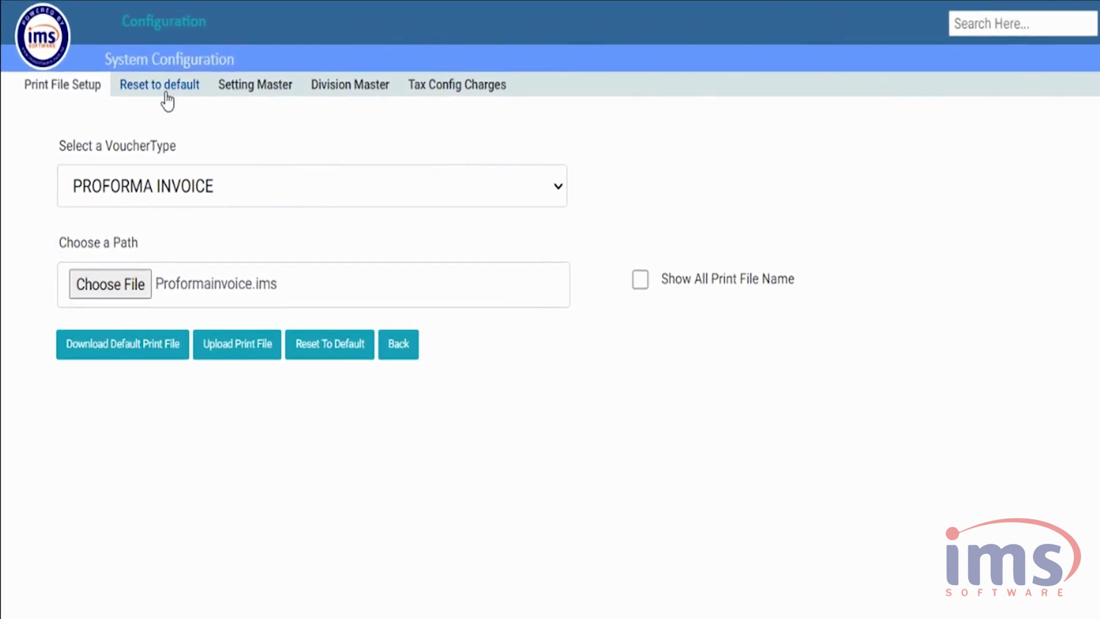
Step: Select all five items in the Reset to default list
left_click(166, 93)
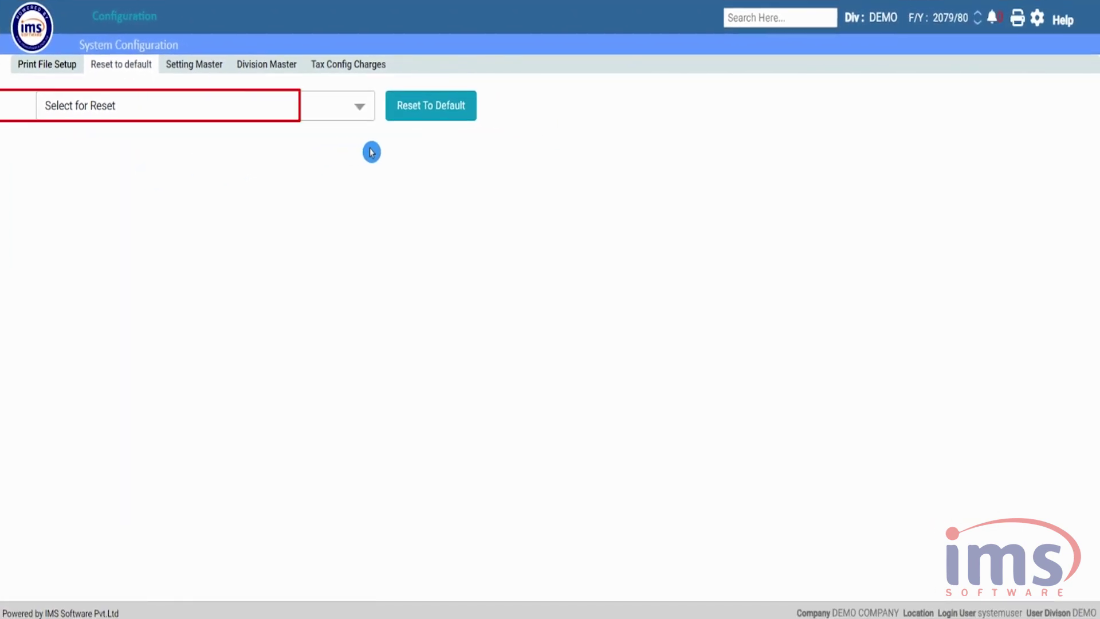
left_click(361, 109)
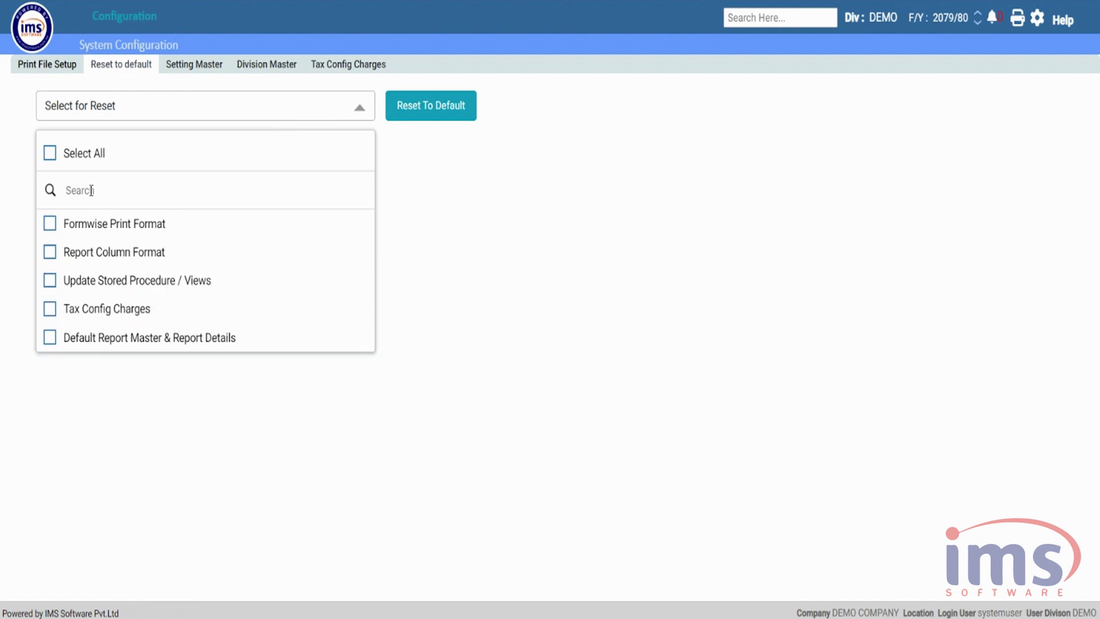
left_click(42, 159)
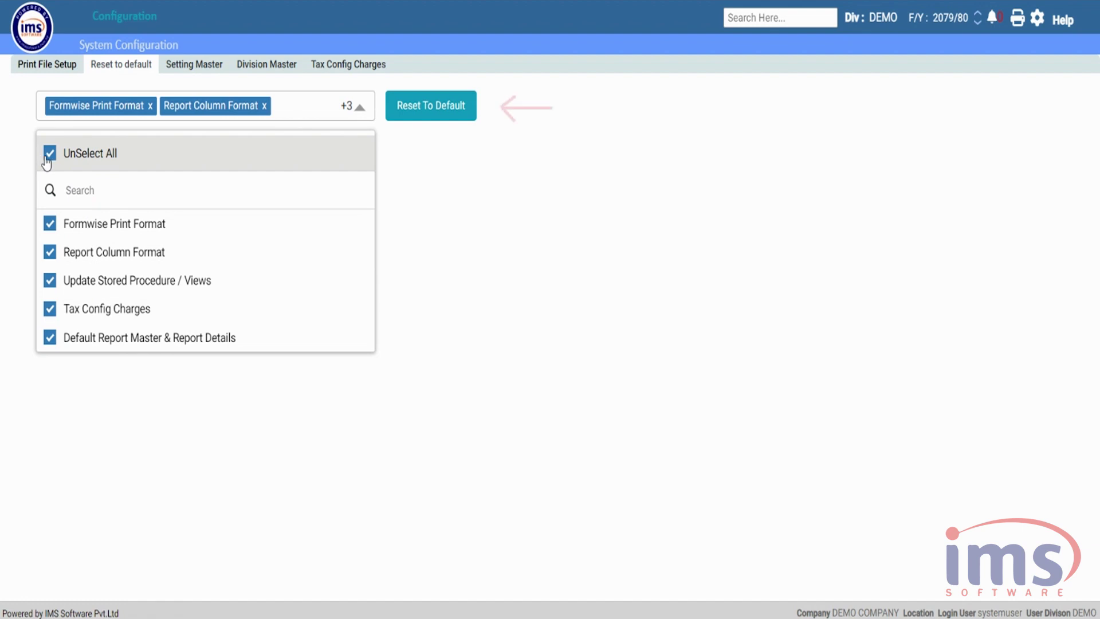
left_click(421, 155)
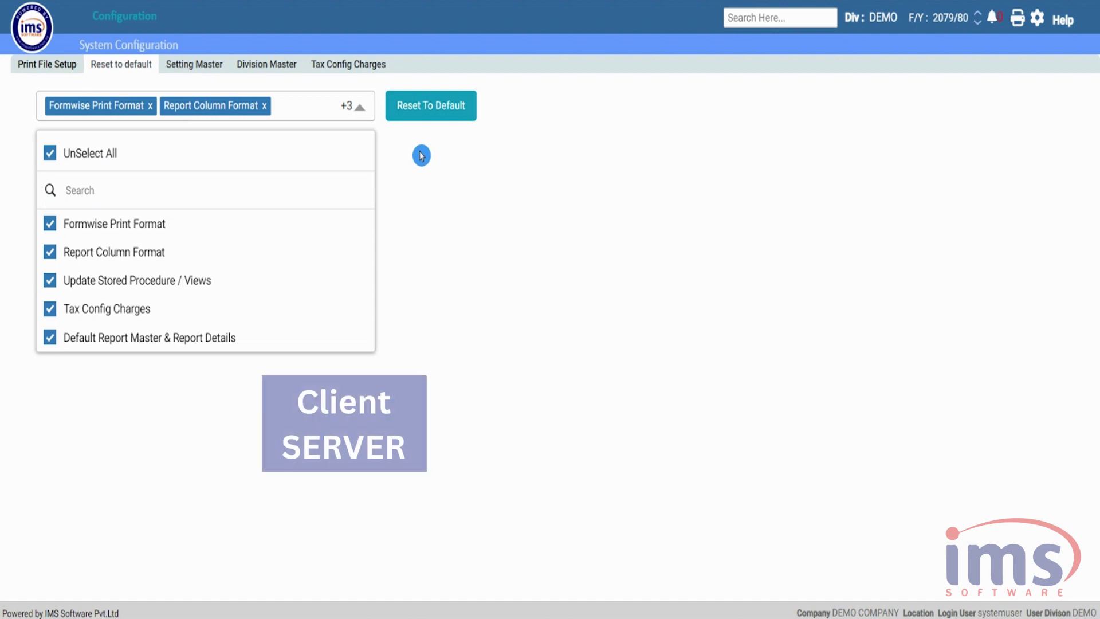
Step: Reset the selected items to default, authorising with the OTP PIN
left_click(422, 114)
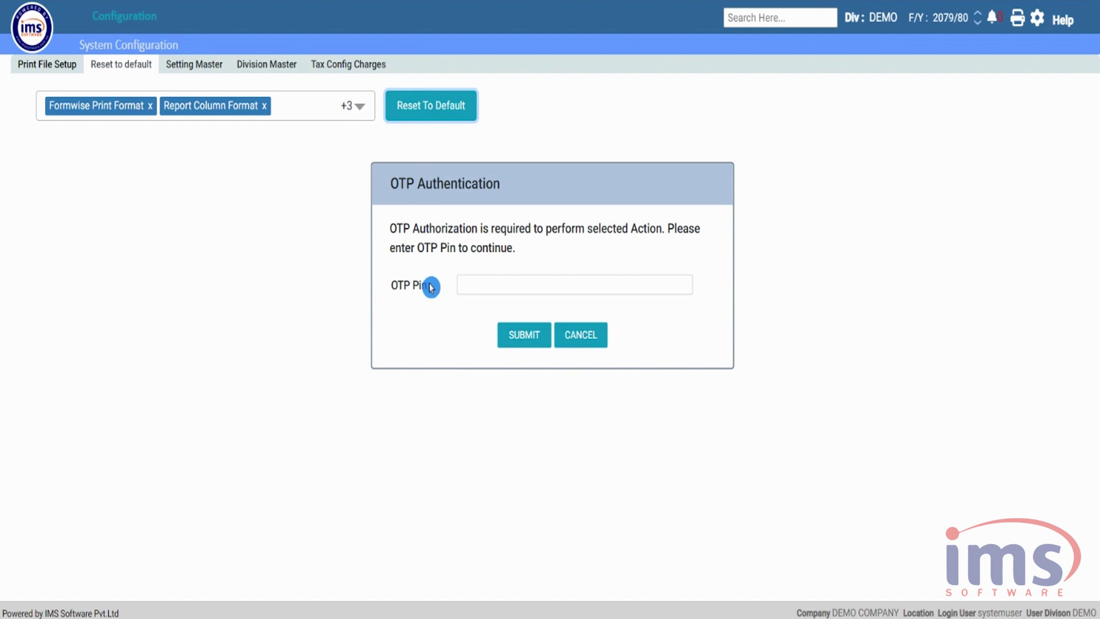
left_click(462, 285)
left_click(510, 333)
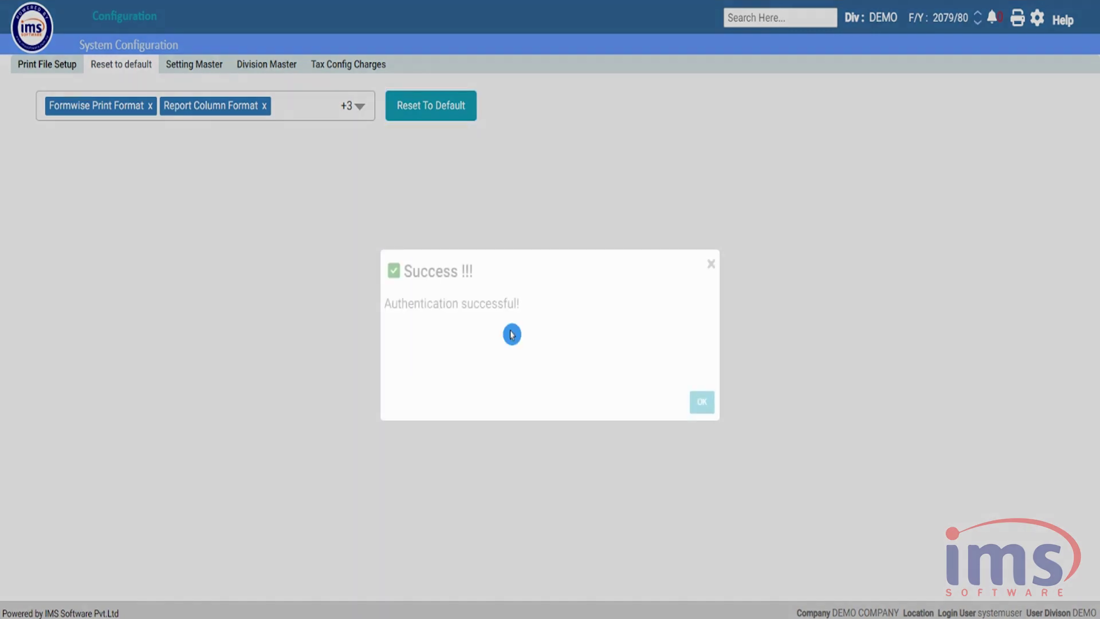
left_click(702, 401)
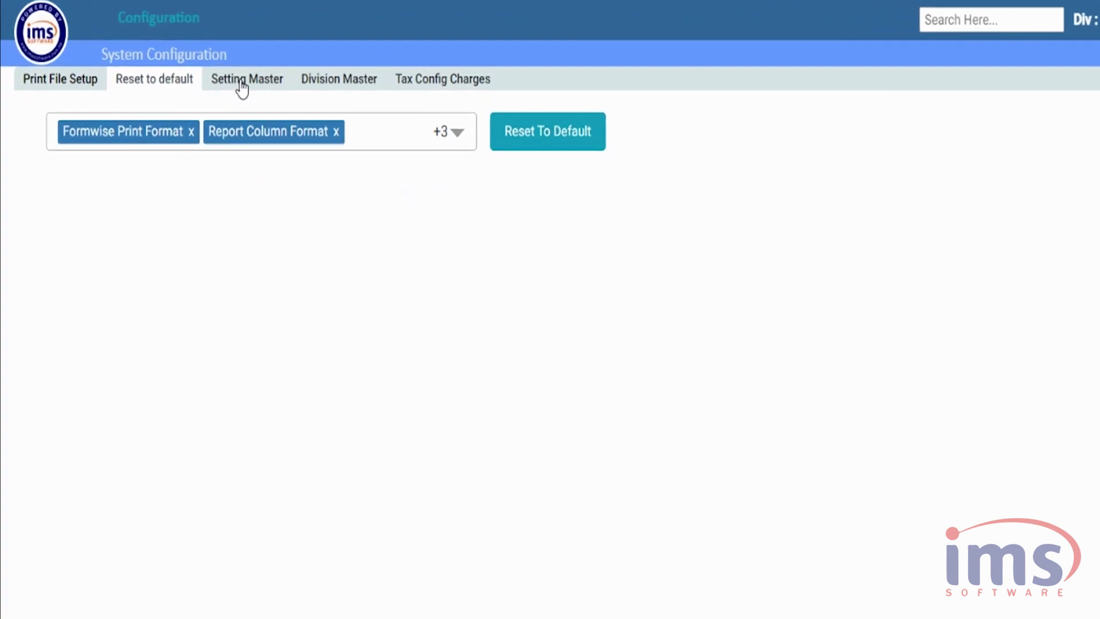
Step: Reset all normal settings in Setting Master, pasting the OTP PIN and confirming the save
left_click(243, 86)
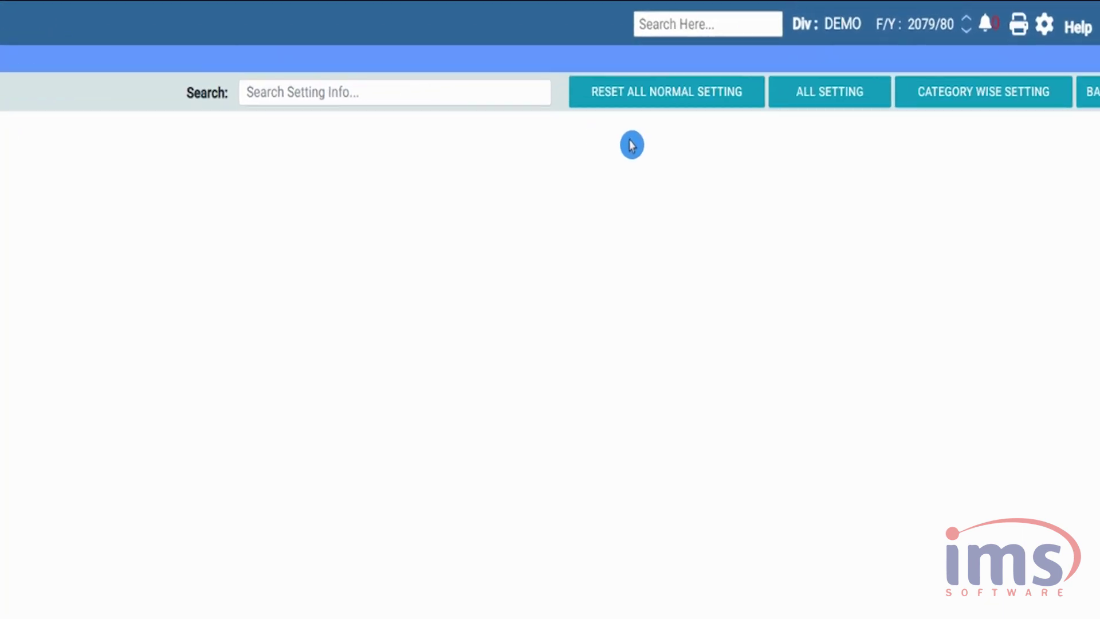
left_click(627, 104)
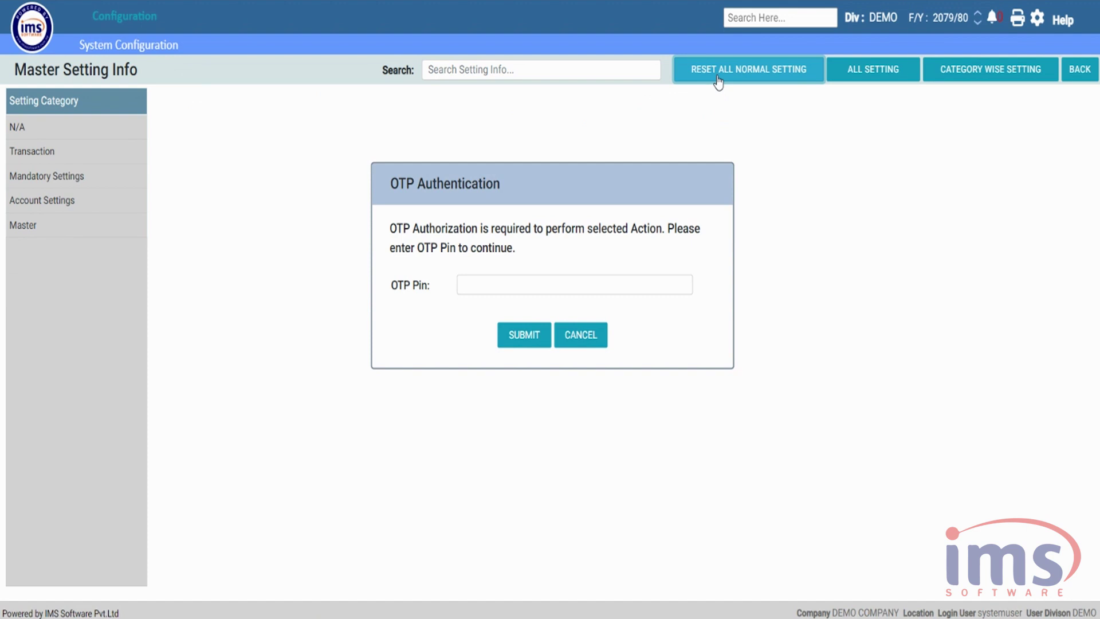
left_click(463, 285)
key("ctrl+v")
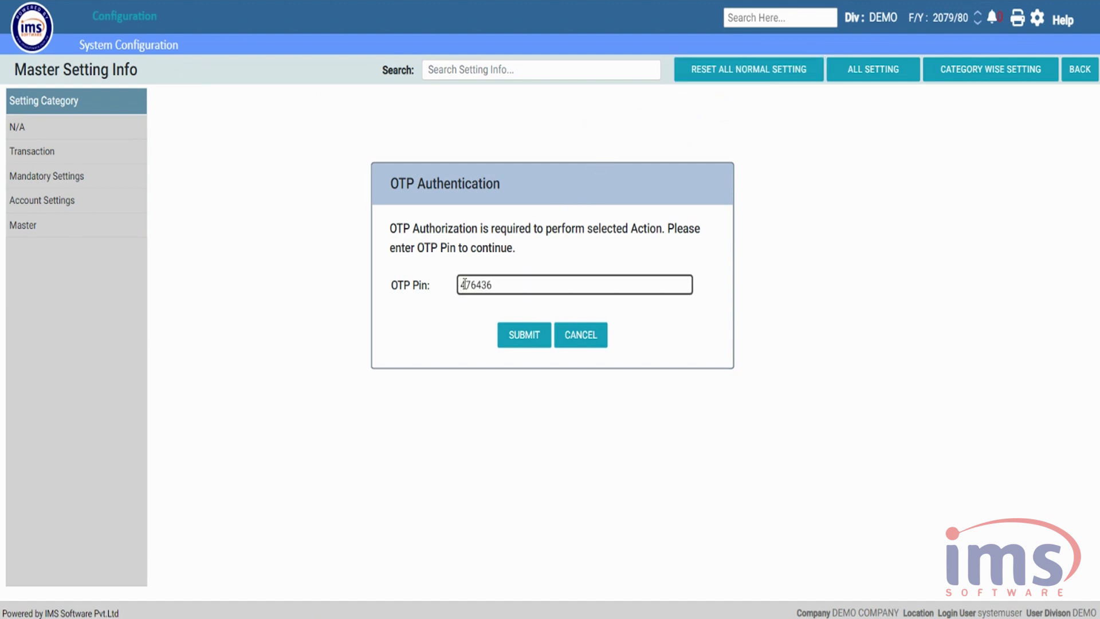
left_click(523, 332)
key("Return")
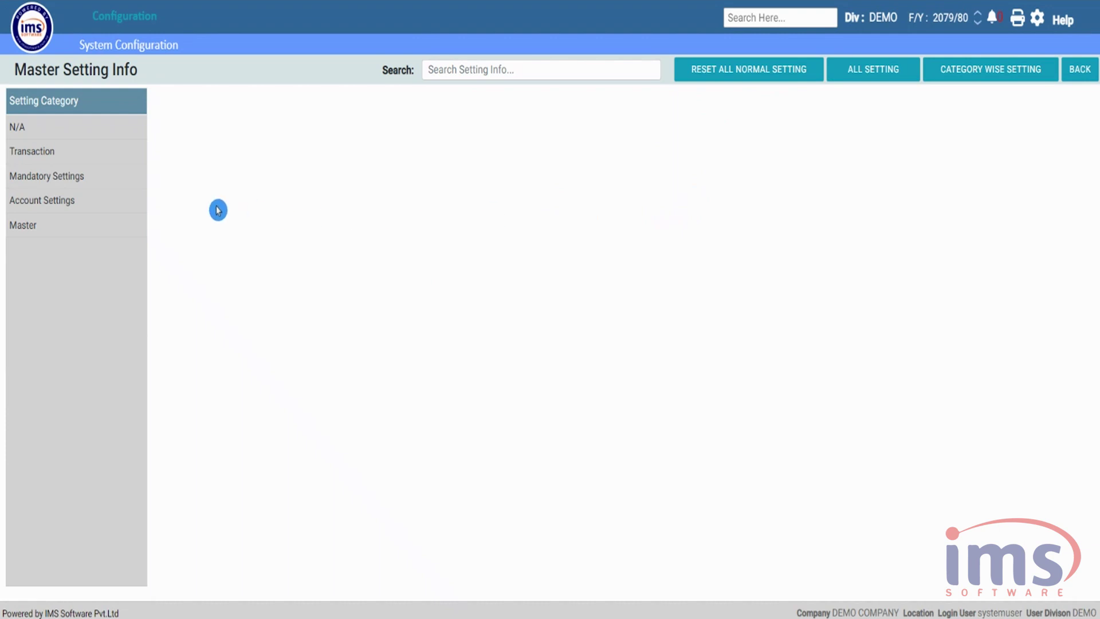
Step: Turn on EnableBatchWisePrice in Mandatory Settings and update, authorising with the OTP PIN
left_click(76, 181)
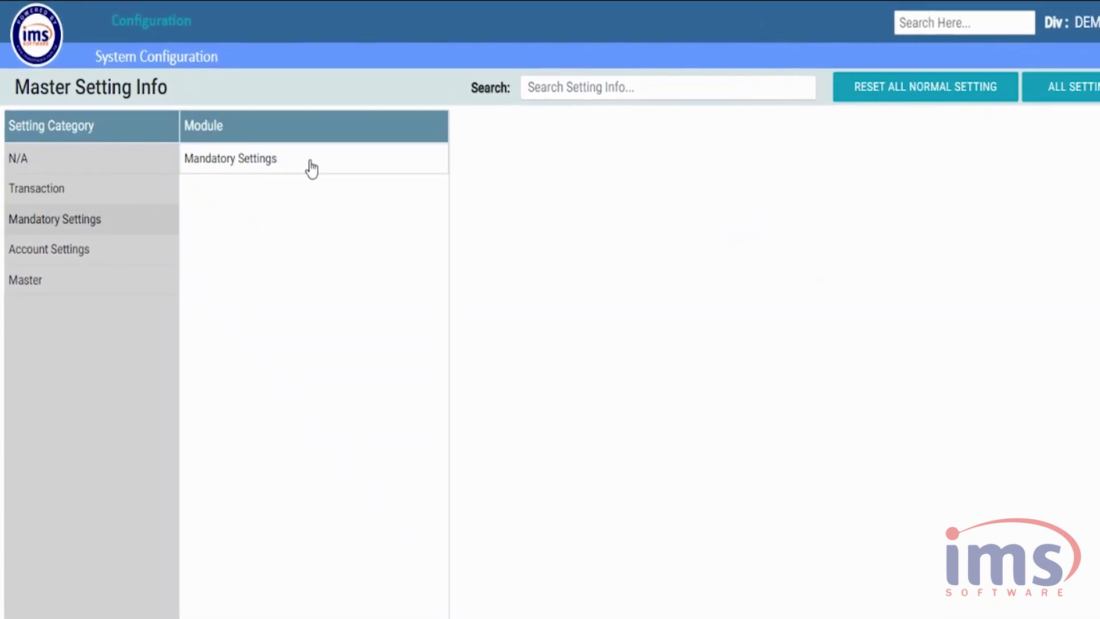
left_click(310, 166)
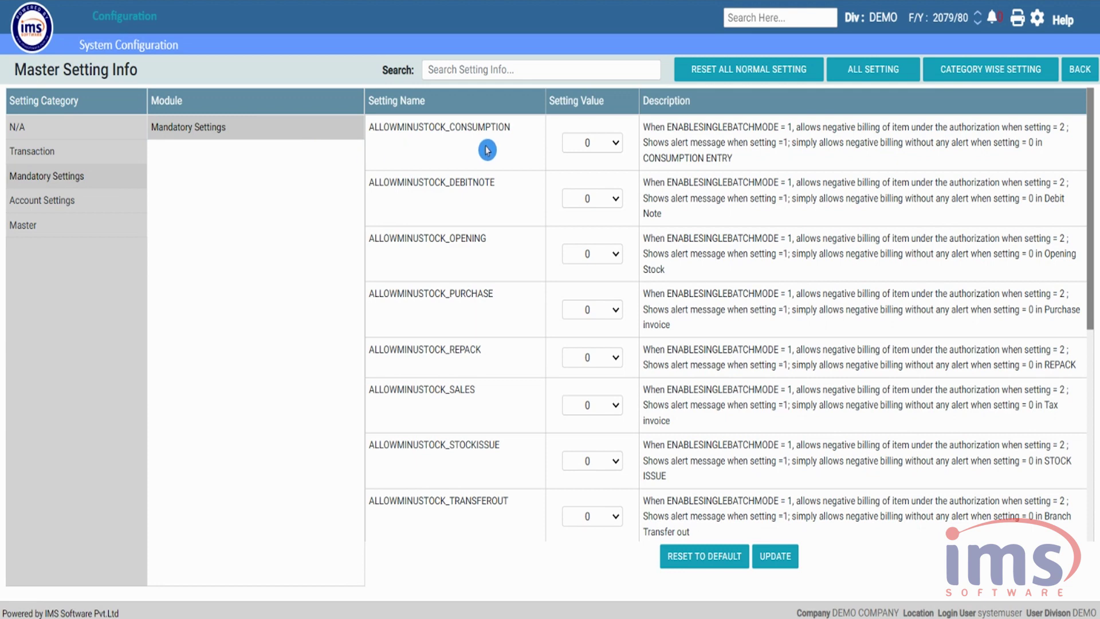
scroll(562, 172, "down", 6)
left_click(591, 347)
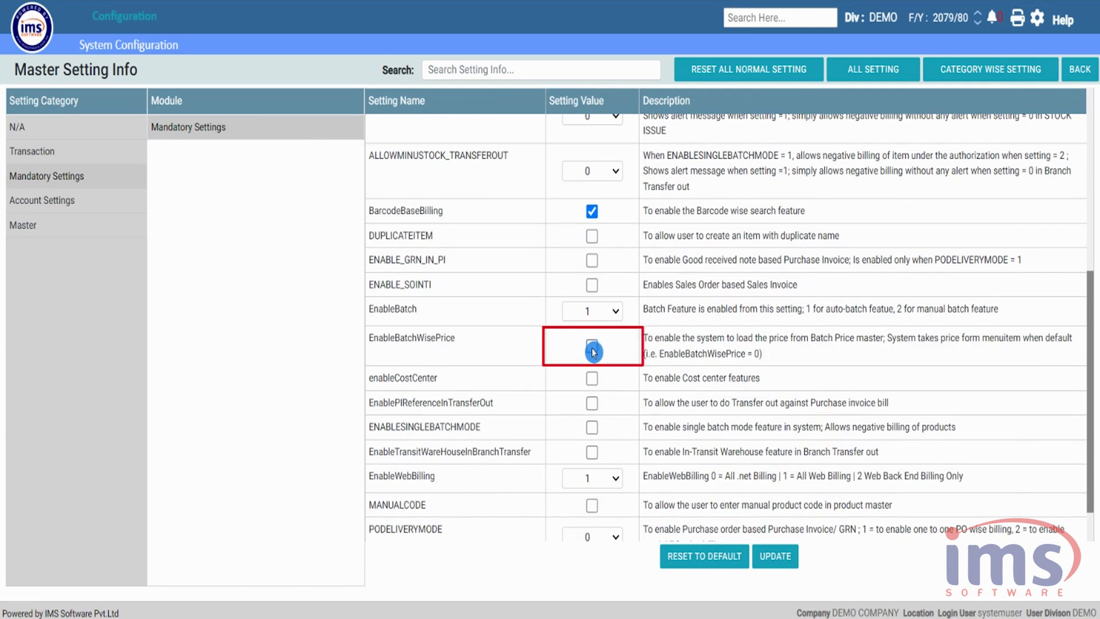
left_click(775, 556)
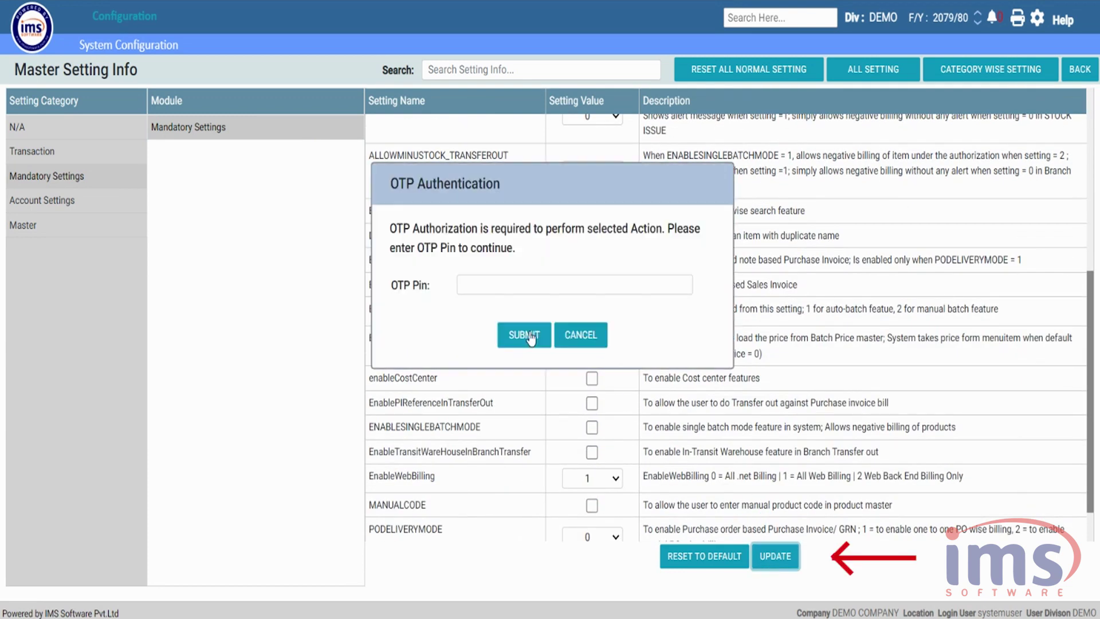
left_click(469, 284)
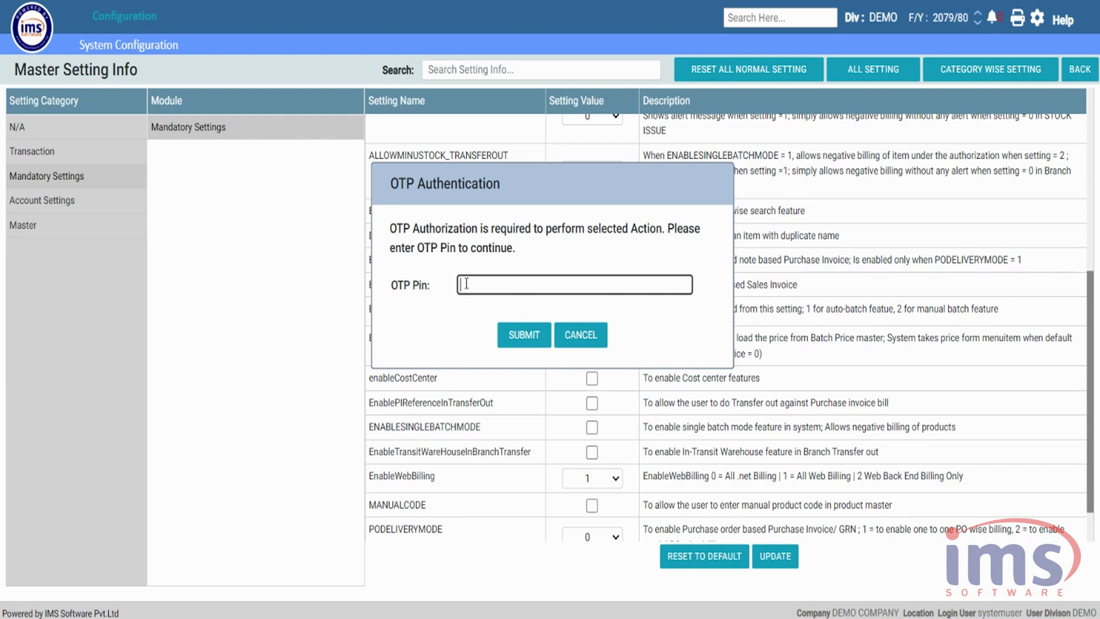
left_click(515, 336)
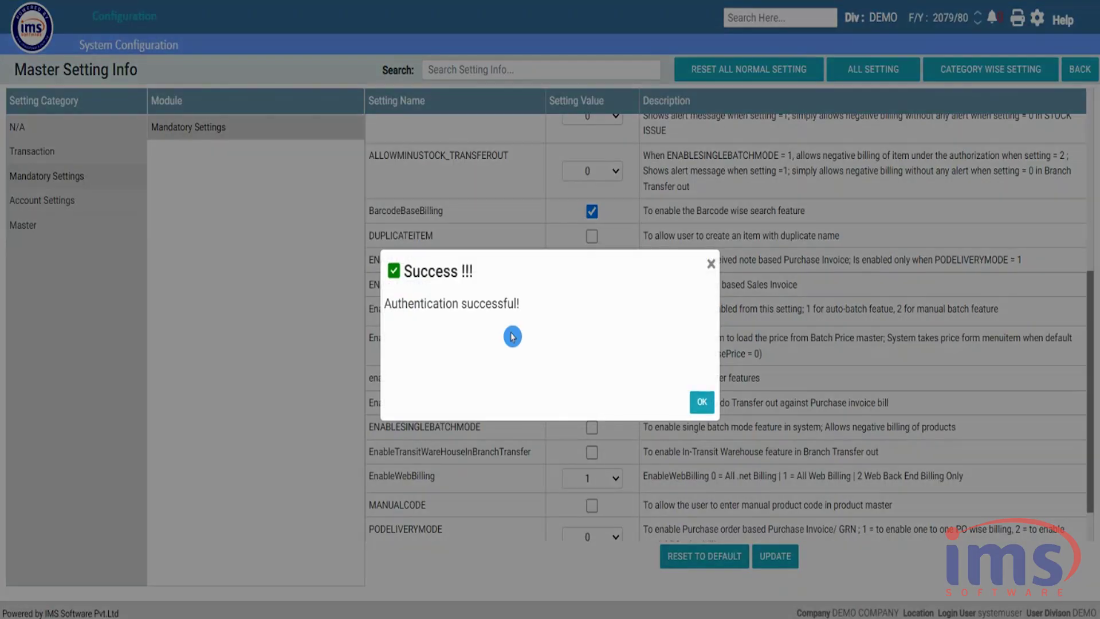
Step: Restore the Mandatory Settings to defaults, confirming with the OTP PIN
scroll(652, 310, "down", 3)
scroll(652, 309, "down", 3)
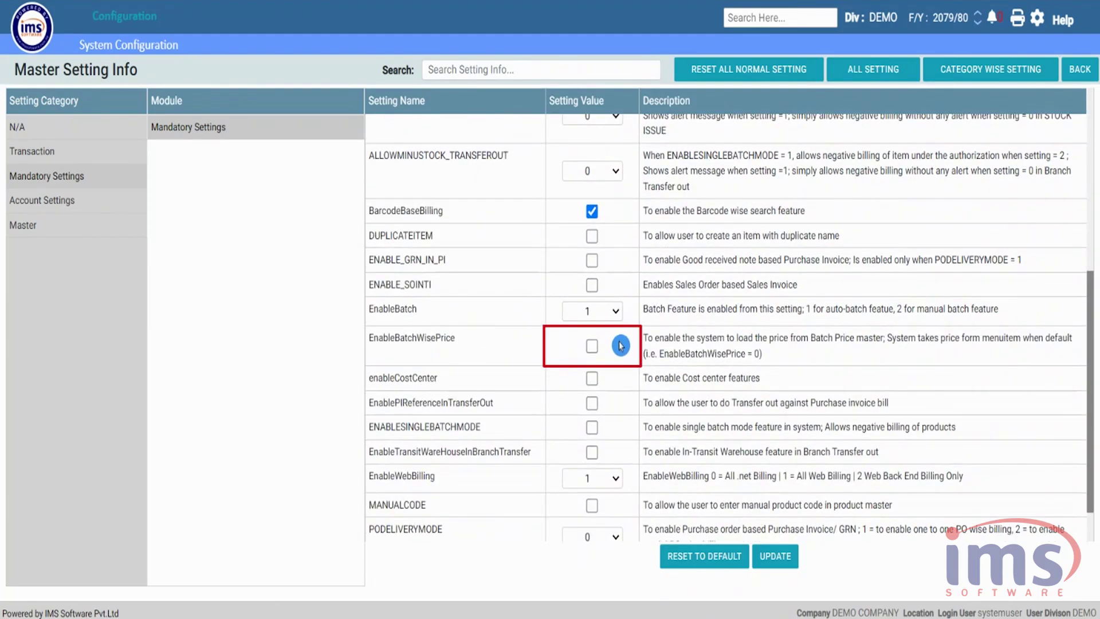
left_click(704, 556)
left_click(463, 285)
key("Return")
key("Return")
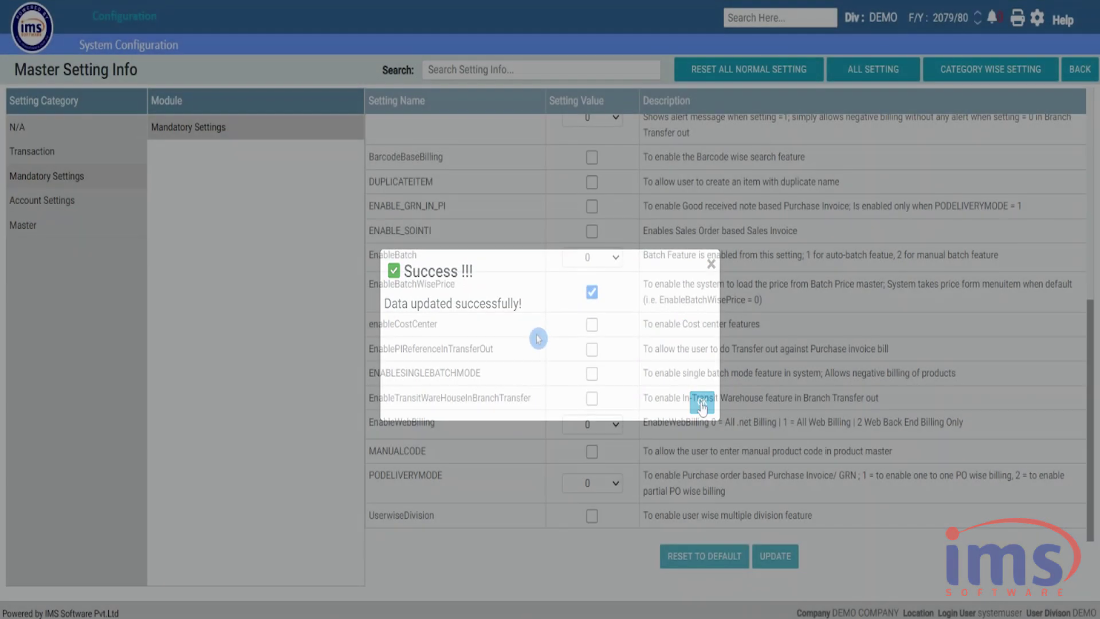
scroll(583, 181, "up", 7)
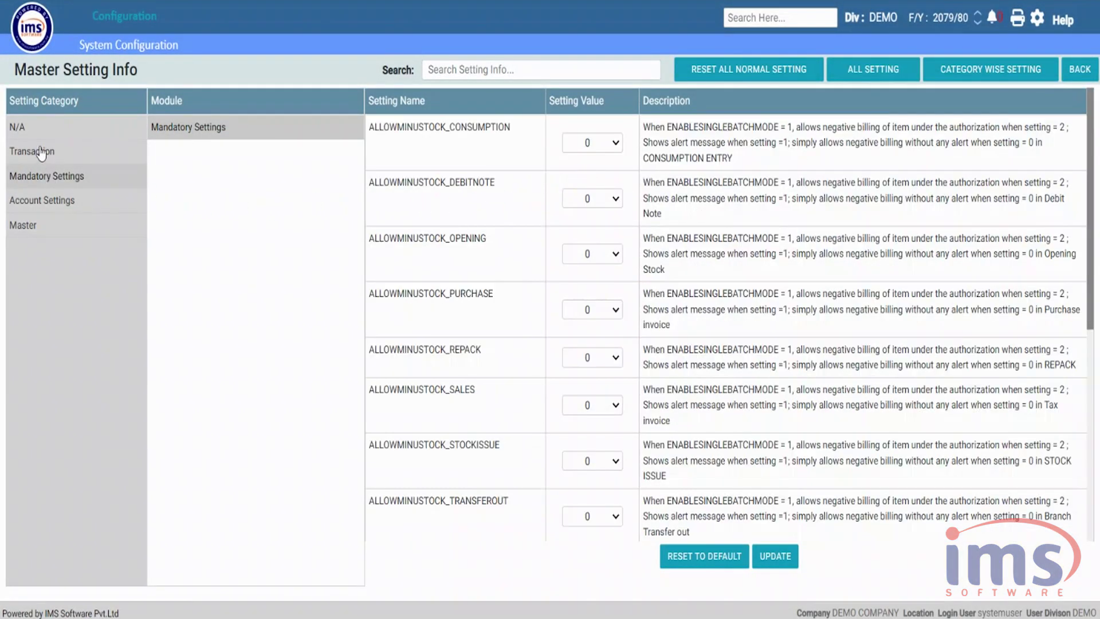
Step: Switch from the module lists to the ALL SETTING table of master settings
left_click(106, 151)
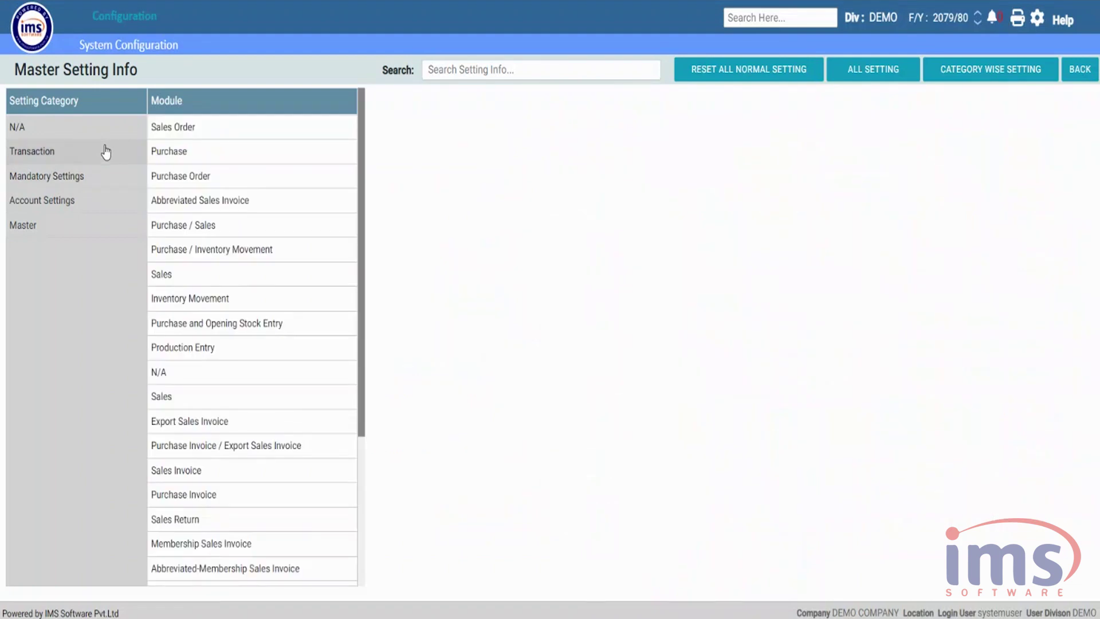
left_click(97, 205)
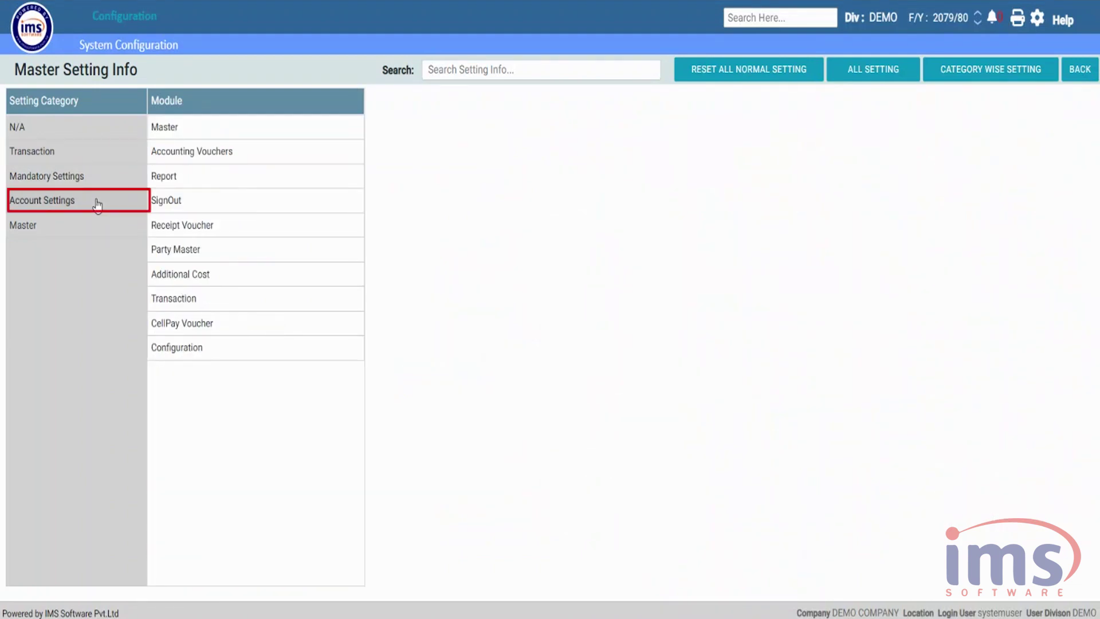
left_click(508, 198)
left_click(1014, 76)
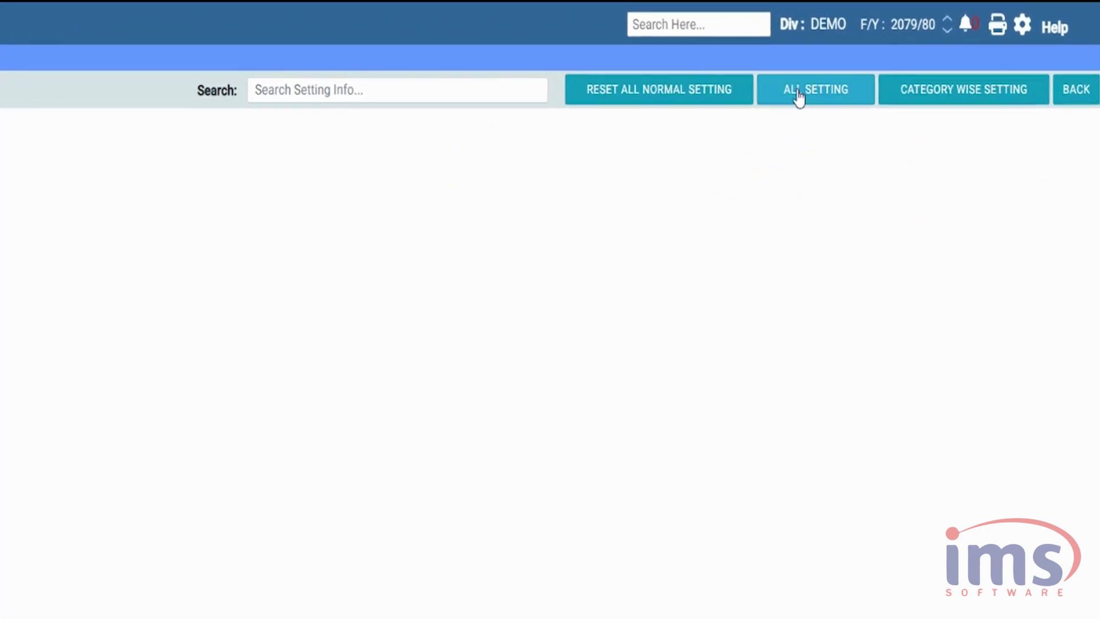
left_click(858, 98)
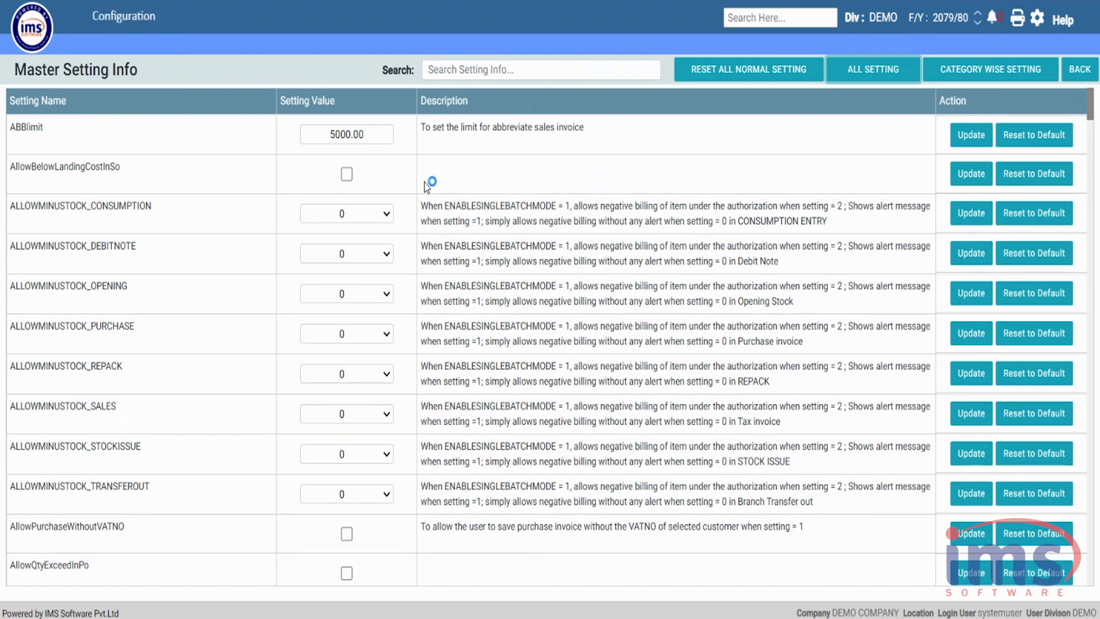
Step: Set ALLOWMINUSTOCK_CONSUMPTION to 1 and update it, authorising with the OTP PIN
left_click(385, 213)
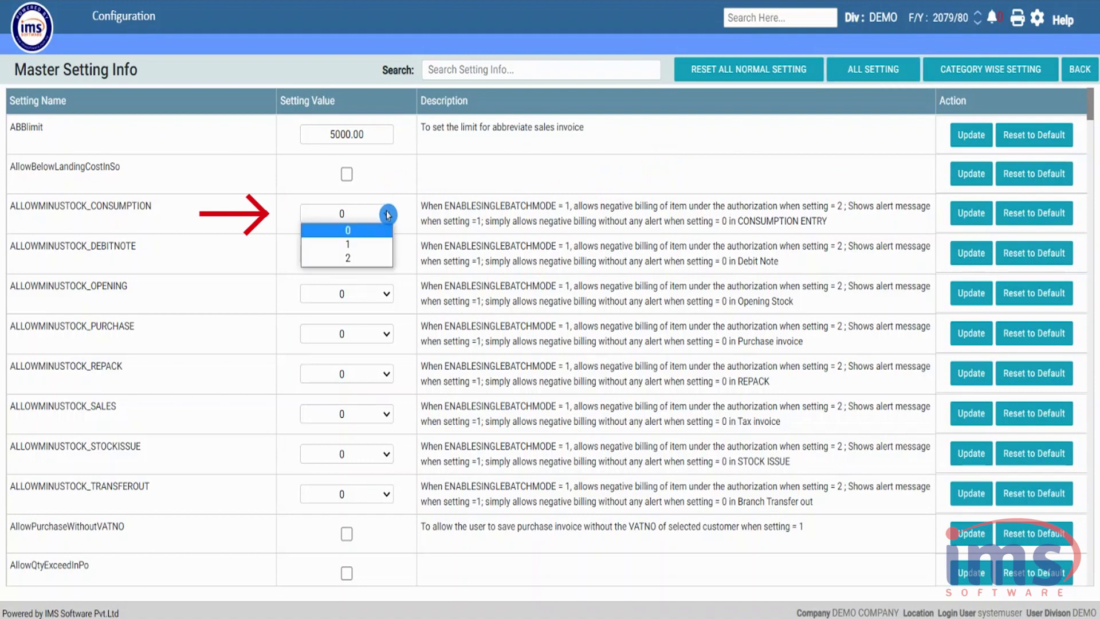
left_click(365, 244)
left_click(971, 213)
left_click(523, 334)
left_click(700, 397)
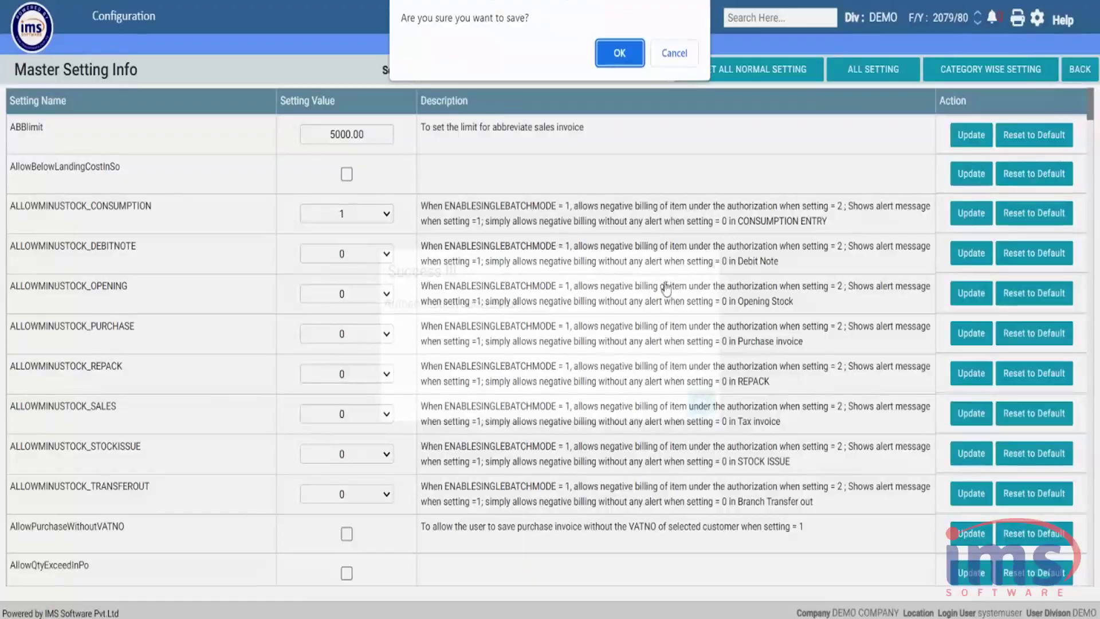
left_click(616, 52)
left_click(702, 401)
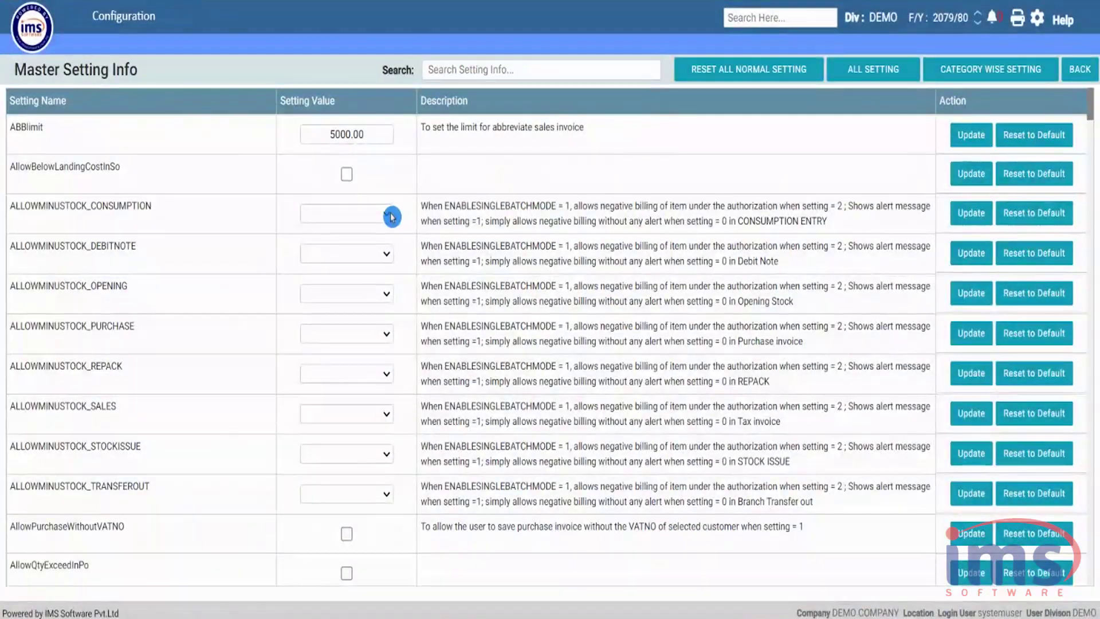
Step: Check the CONSUMPTION value list and reload the settings page
left_click(386, 214)
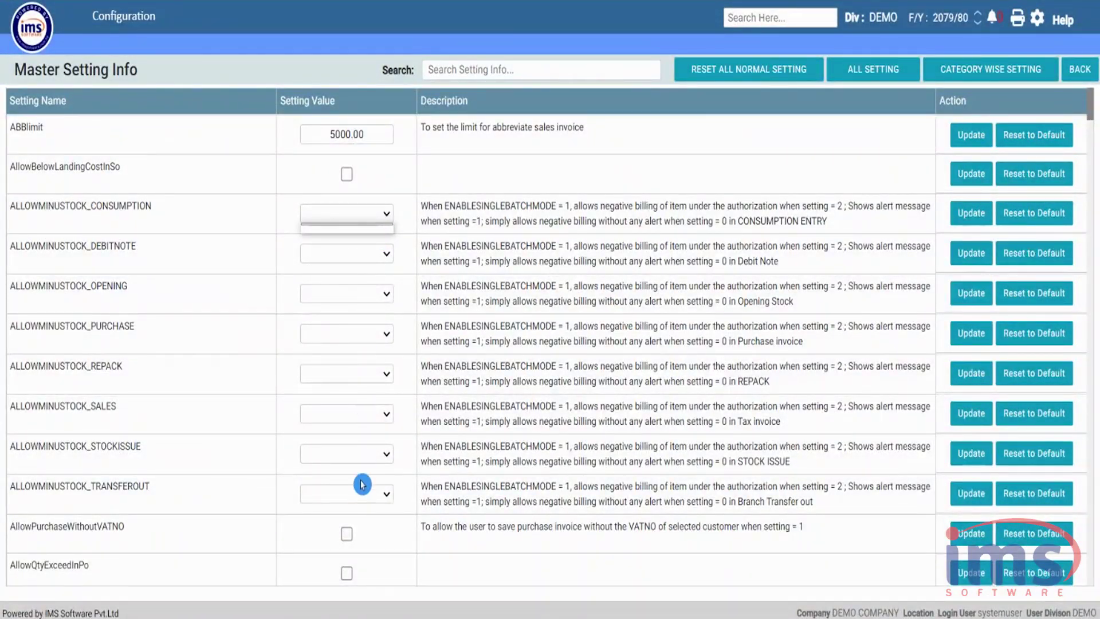
left_click(466, 170)
key("F5")
key("Return")
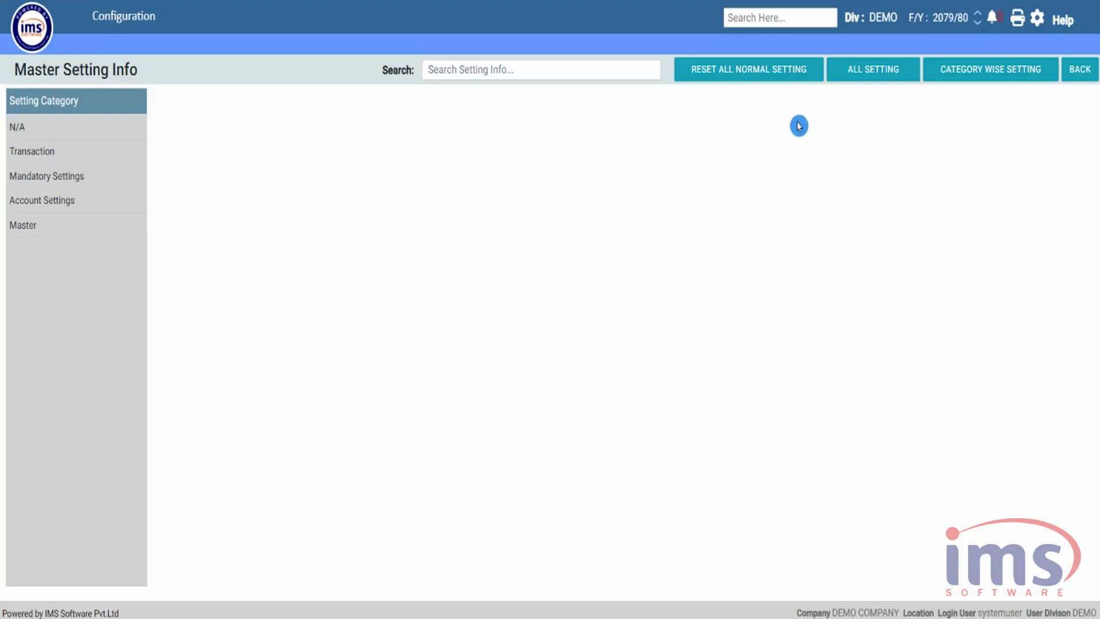
Step: Reset ALLOWMINUSTOCK_CONSUMPTION to its default from the full settings list, passing OTP authentication
left_click(861, 79)
left_click(455, 175)
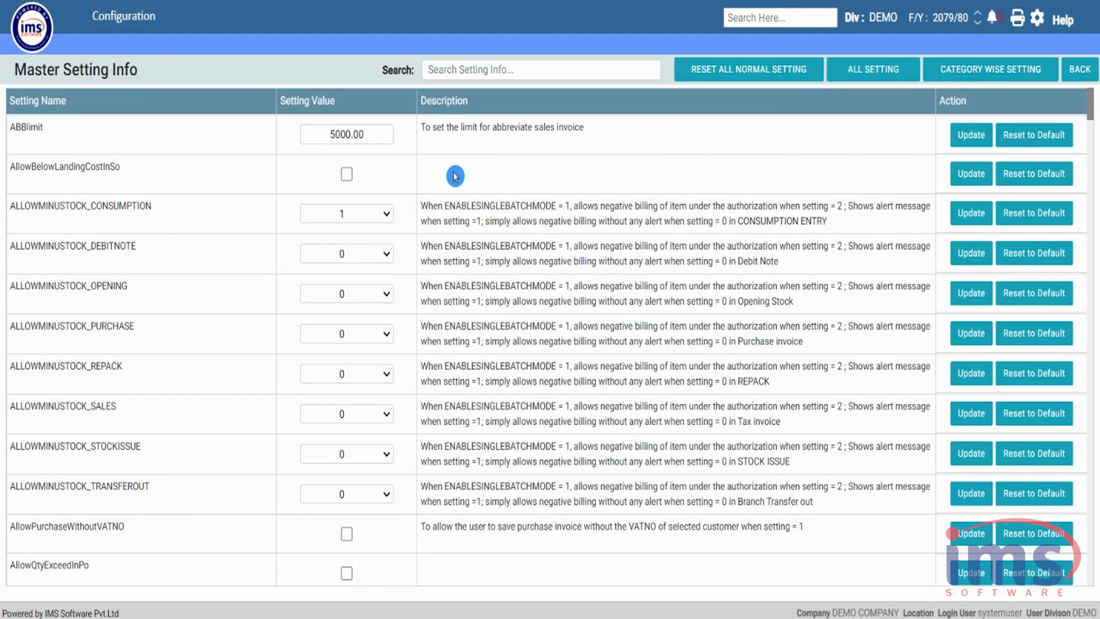
left_click(1039, 216)
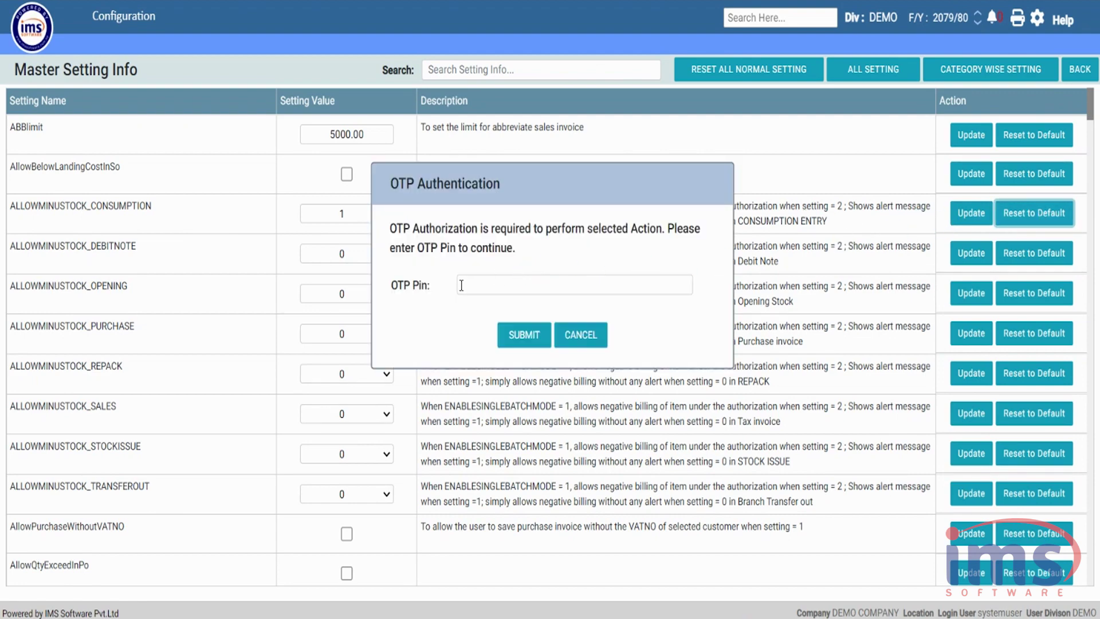
key("ctrl+v")
left_click(523, 335)
left_click(702, 401)
Step: Confirm the reset, check CONSUMPTION now reads 0, and return to the Dashboard
left_click(619, 52)
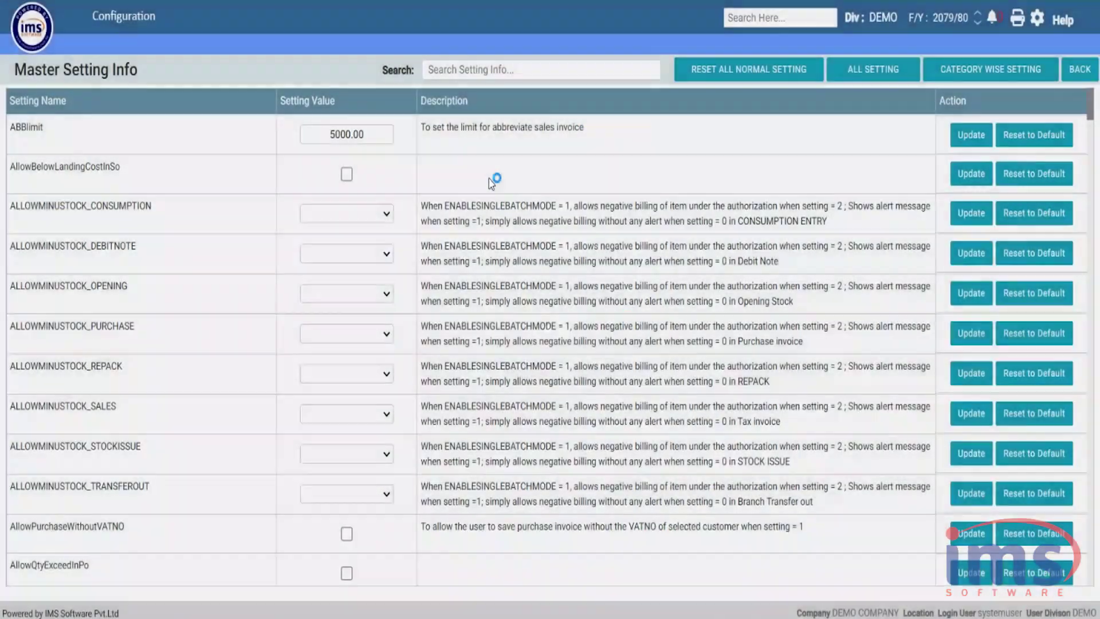
left_click(384, 263)
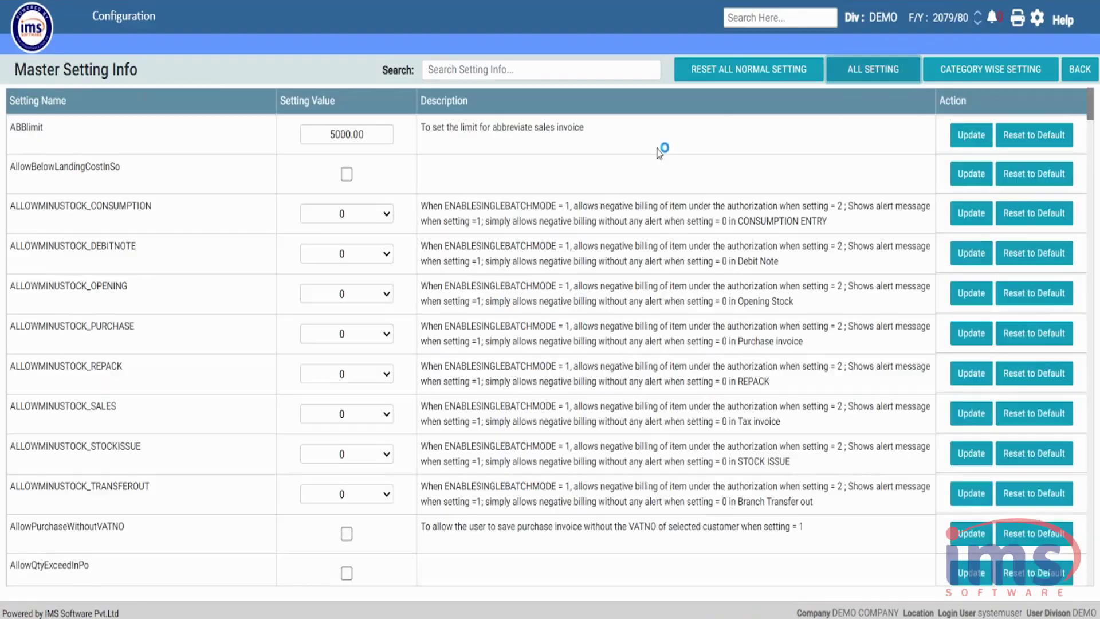
left_click(373, 230)
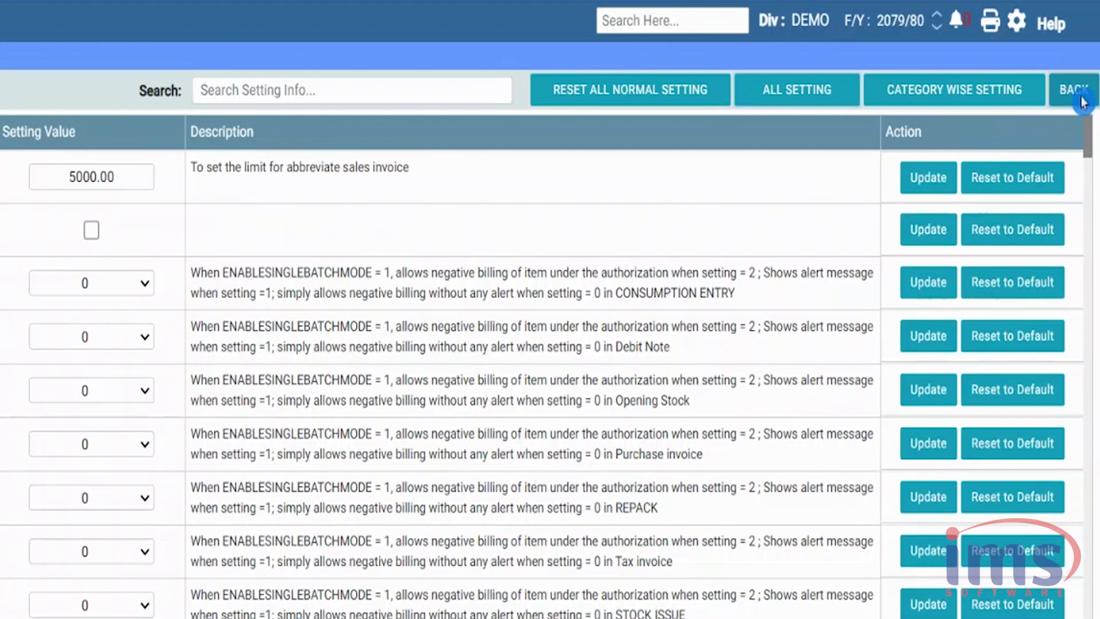
left_click(1082, 101)
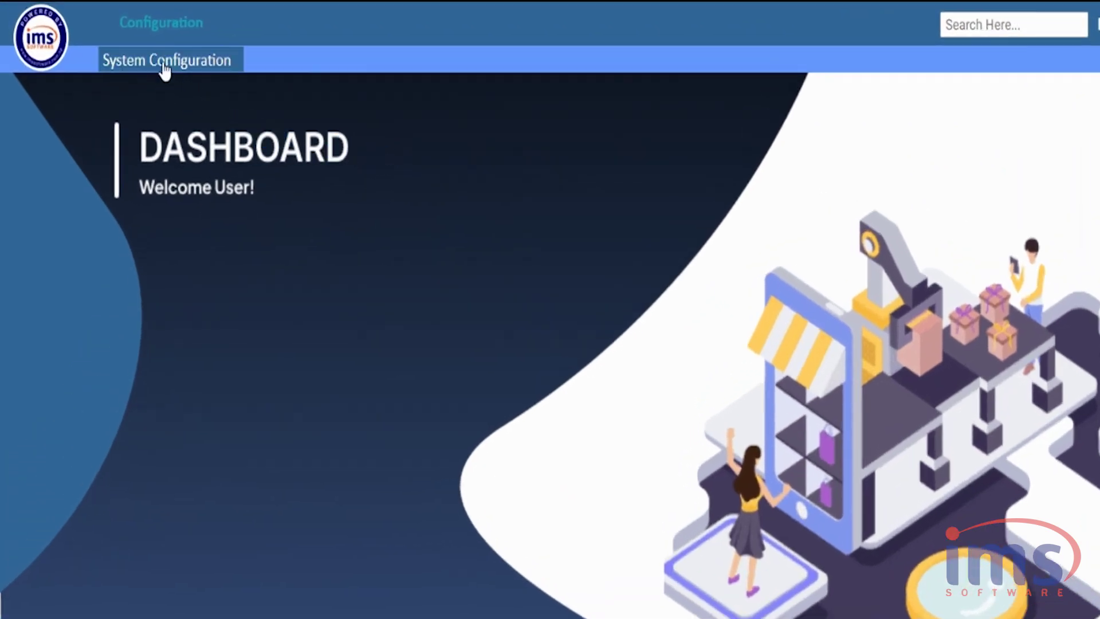
Step: Start a new Division Master record with initial BTL and address 'Butwal, Newroad'
left_click(123, 47)
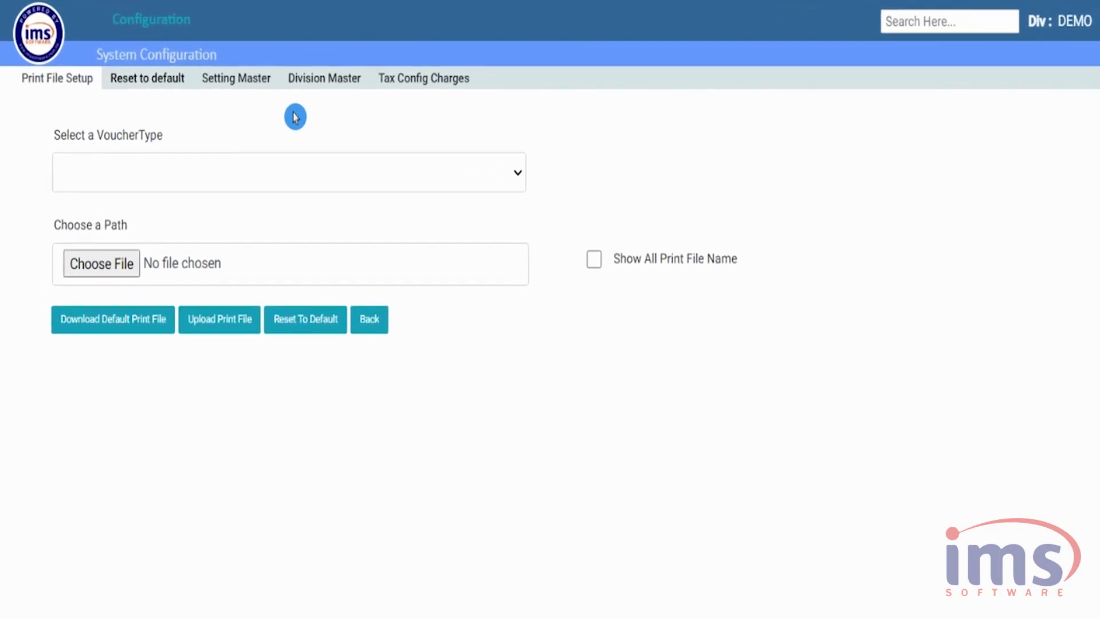
left_click(255, 66)
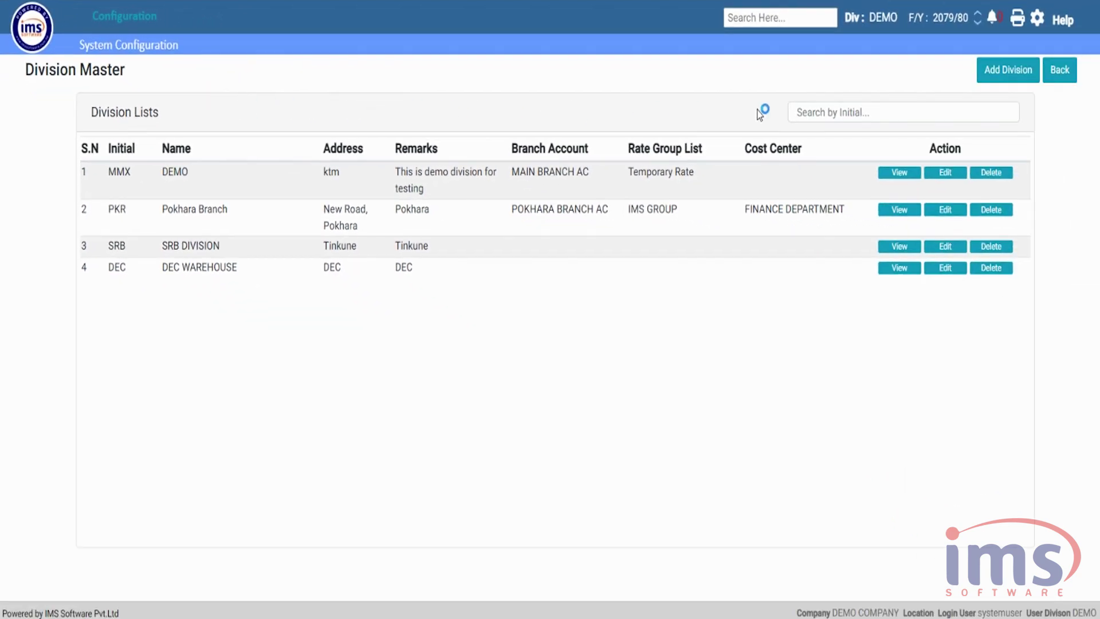
left_click(1017, 73)
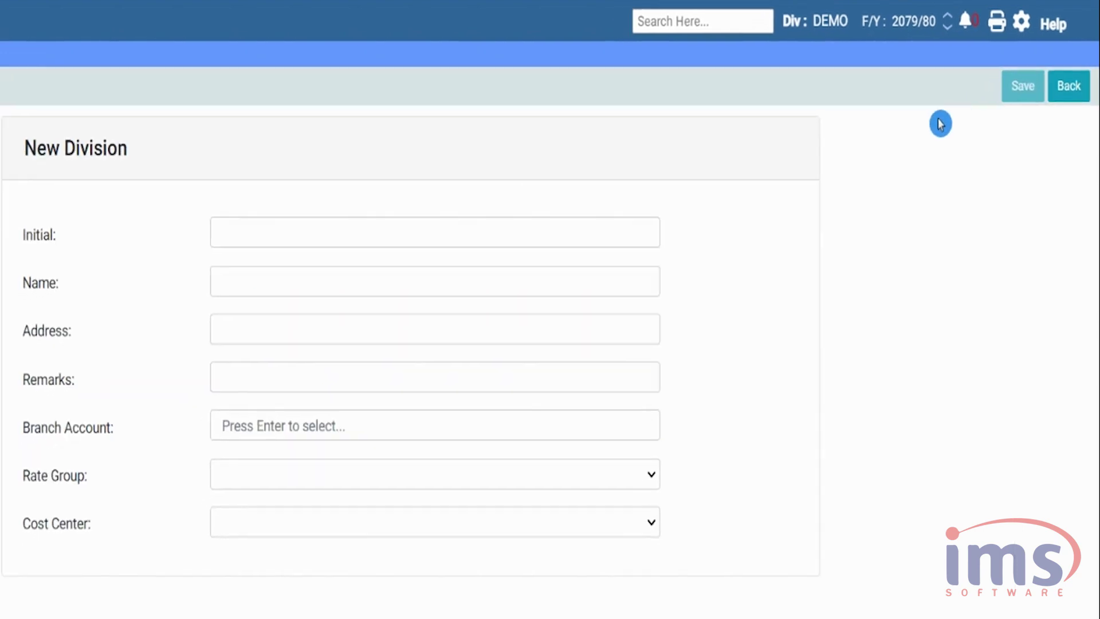
left_click(395, 187)
type("BTL")
key("Tab")
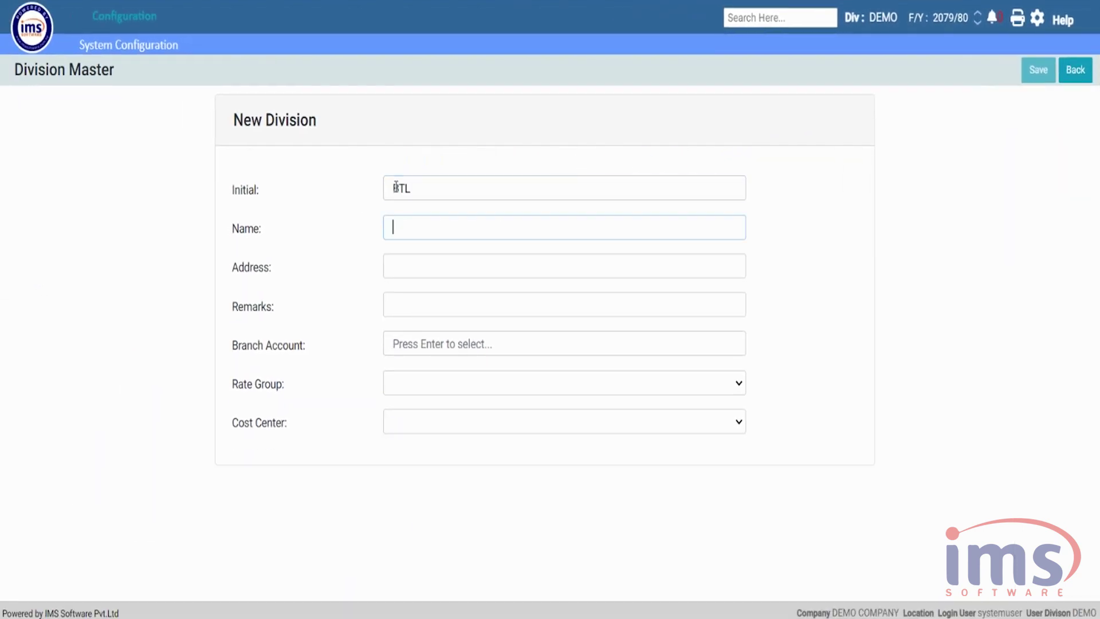
key("Tab")
type("B")
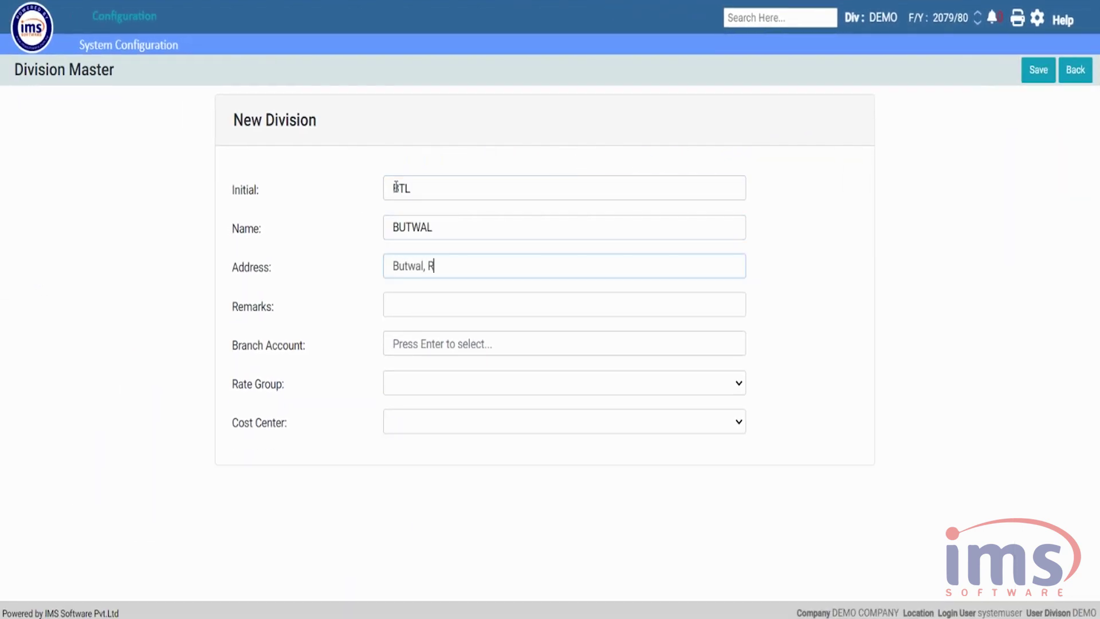
type("utwal, Newroad")
key("Tab")
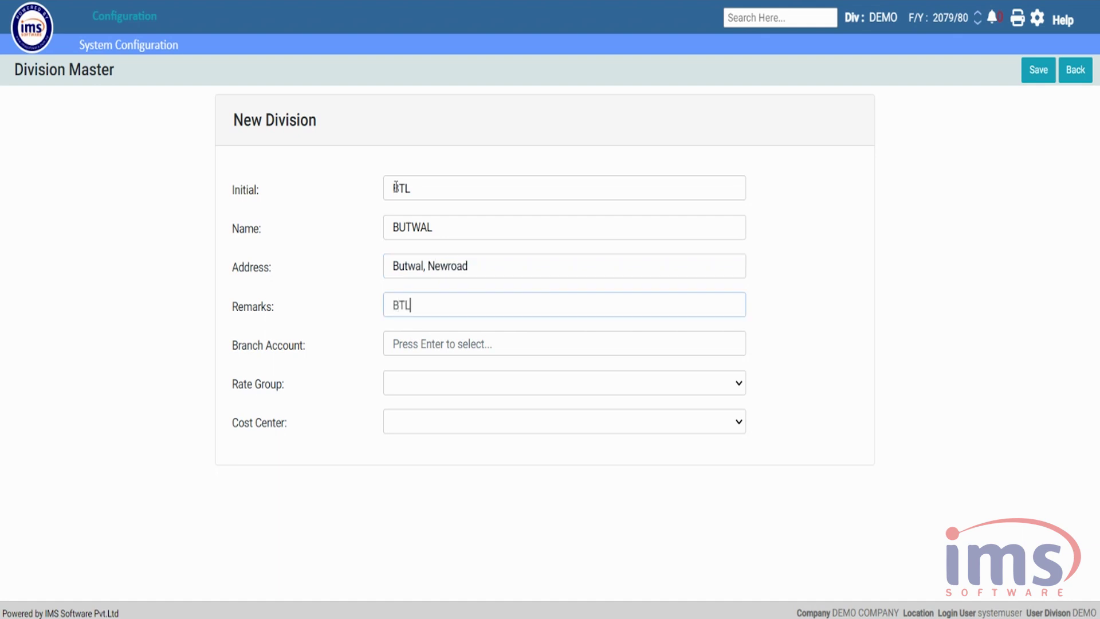
Step: Set the division's branch account to BUTWAL BRANCH AC
left_click(455, 343)
key("Return")
type("butw")
key("Return")
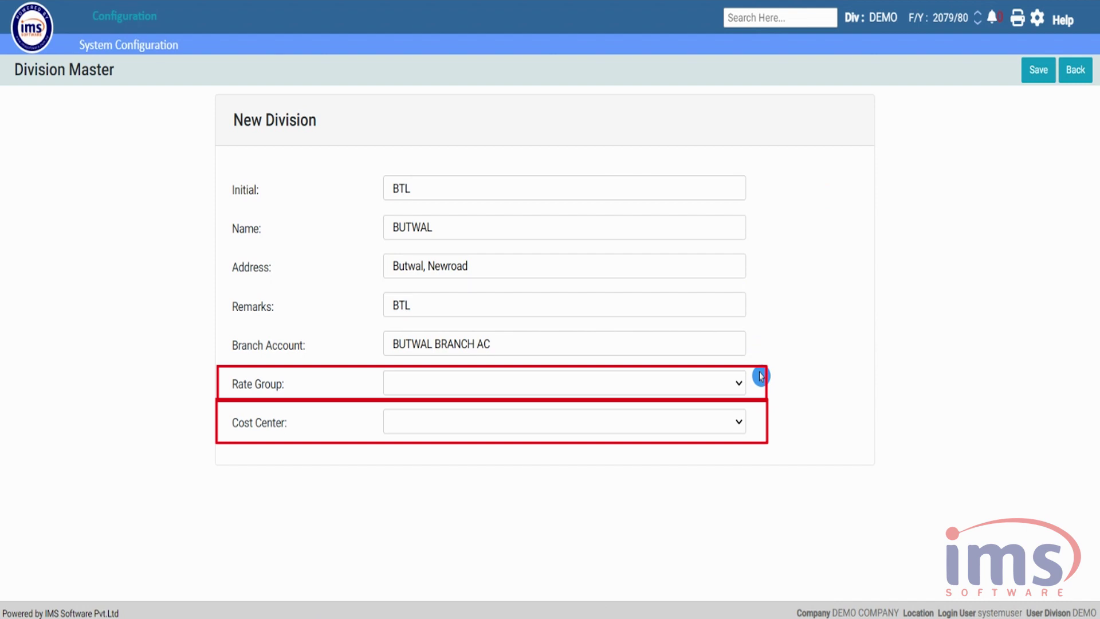
Step: Save the BUTWAL division after OTP authentication and check its row in the list
left_click(1029, 71)
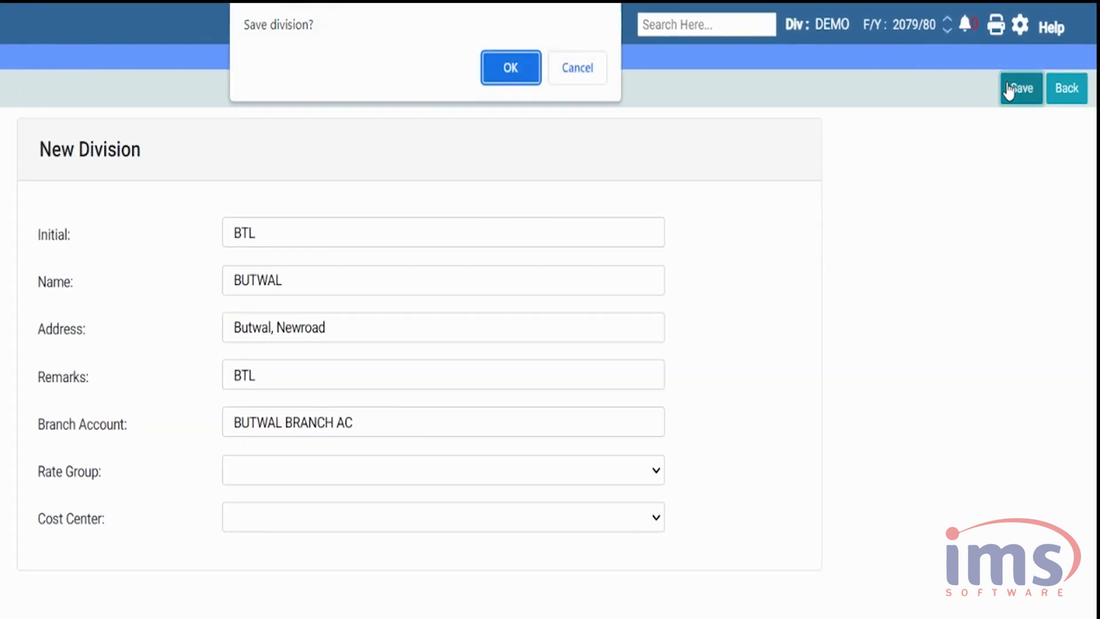
left_click(511, 68)
left_click(479, 284)
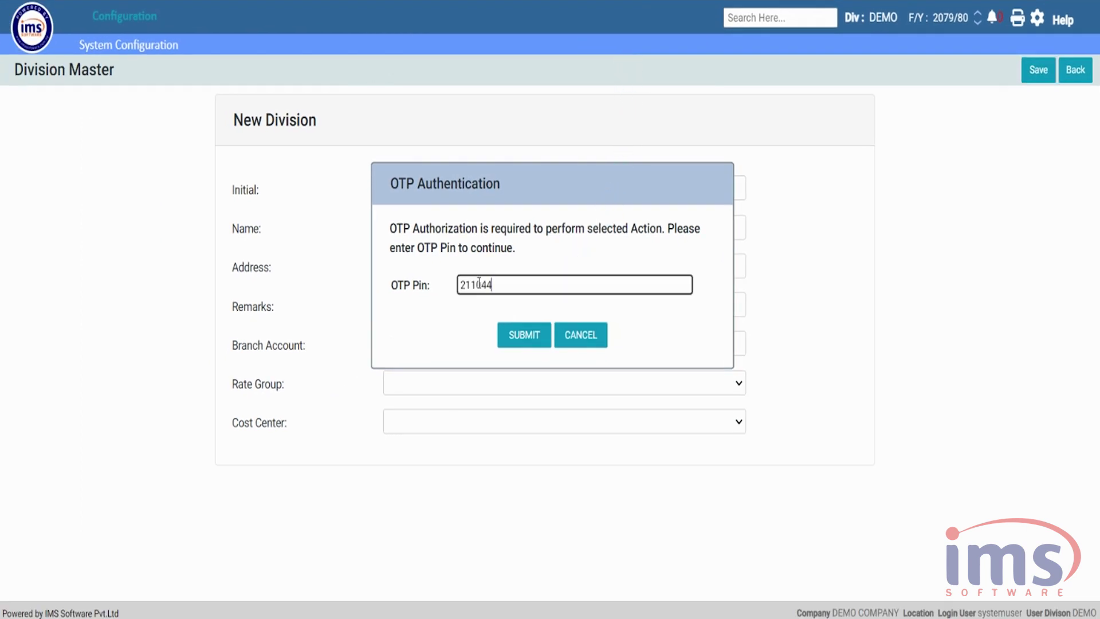
left_click(514, 335)
left_click(704, 395)
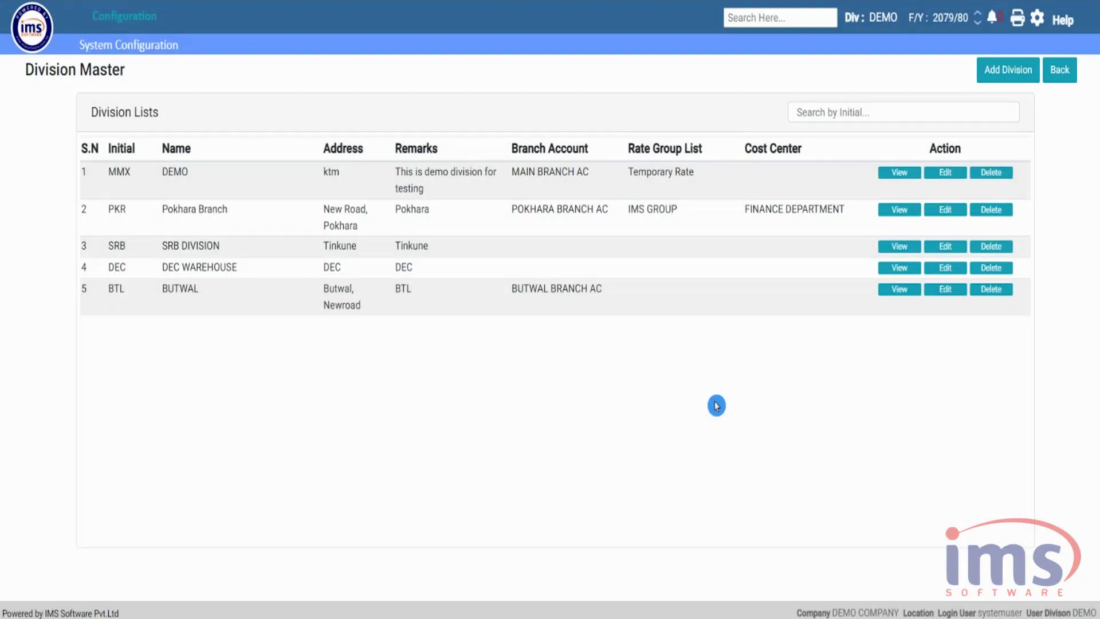
left_click_drag(84, 288, 749, 300)
left_click(860, 344)
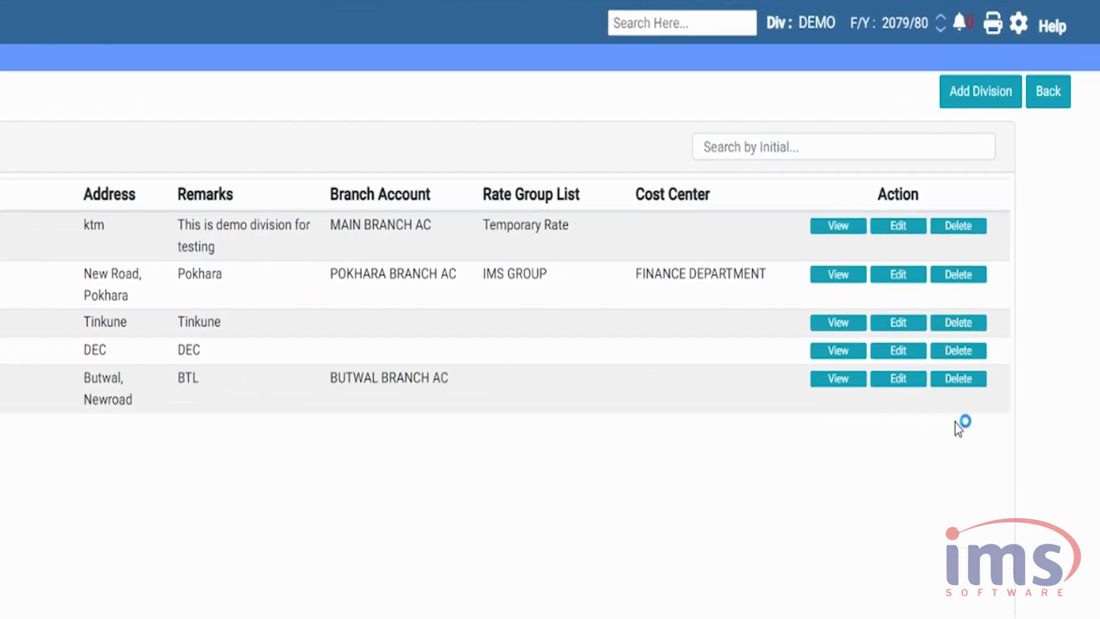